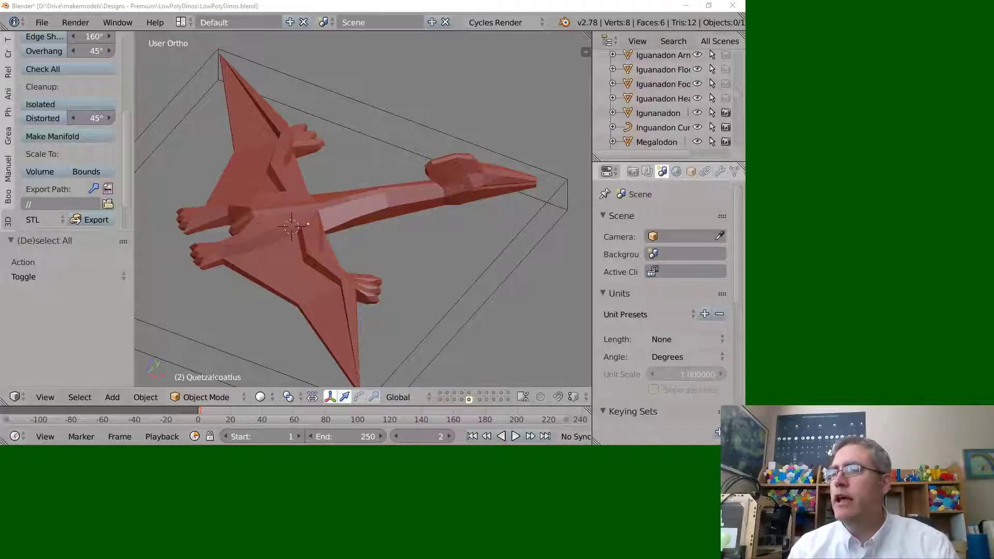
Select the Quetzalcoatlus model, enter Edit Mode and select all of its vertices
right_click(318, 215)
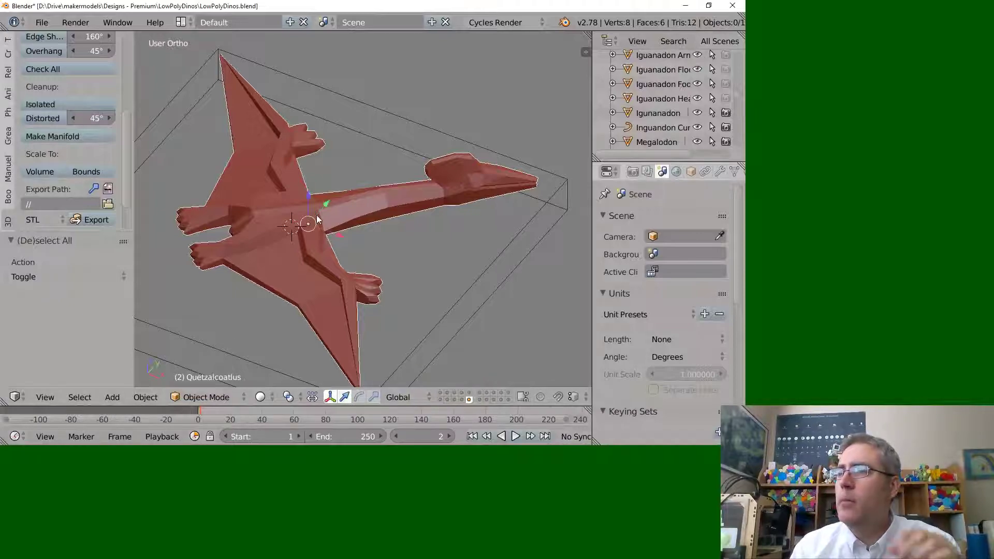
key(Tab)
middle_drag(303, 225, 360, 258)
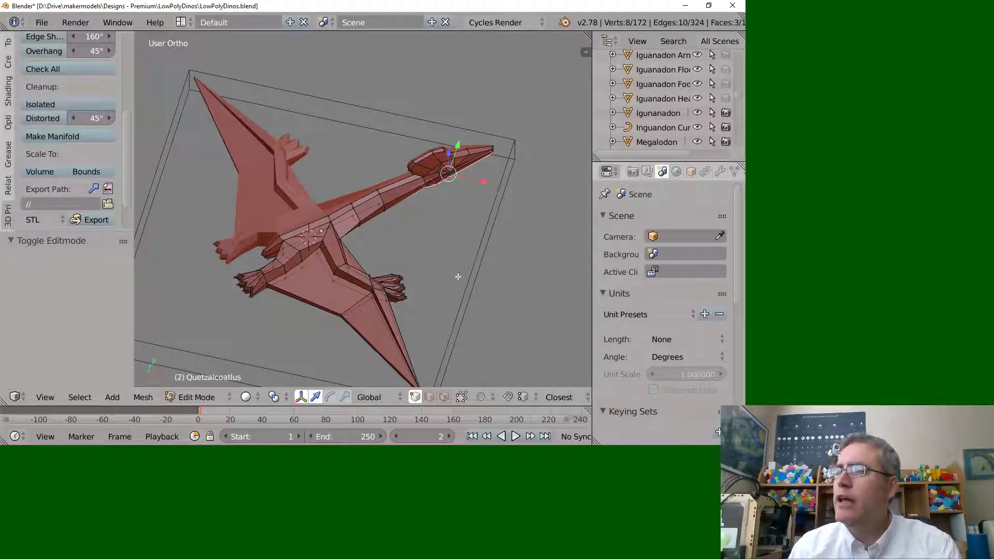
middle_drag(464, 261, 349, 235)
scroll(350, 235, up, 5)
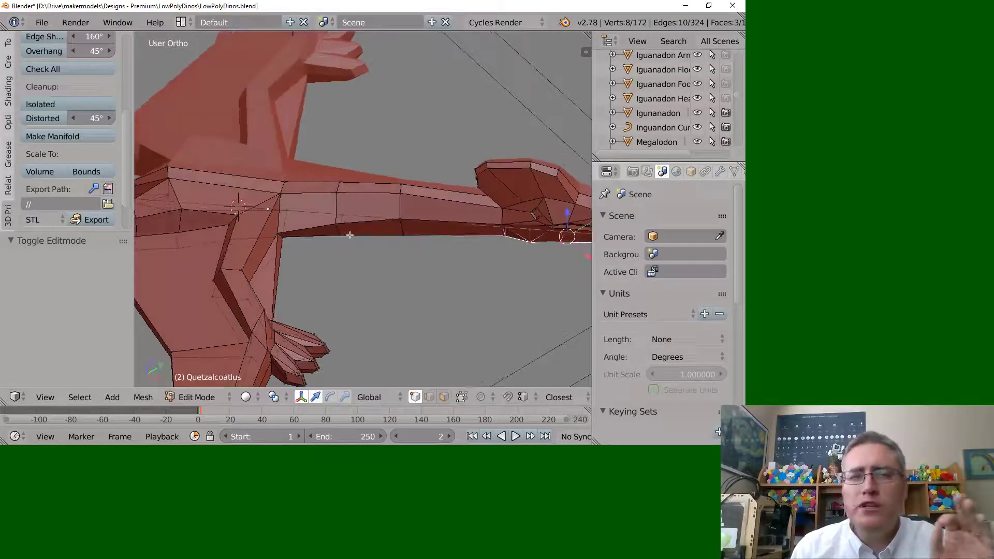
key(a)
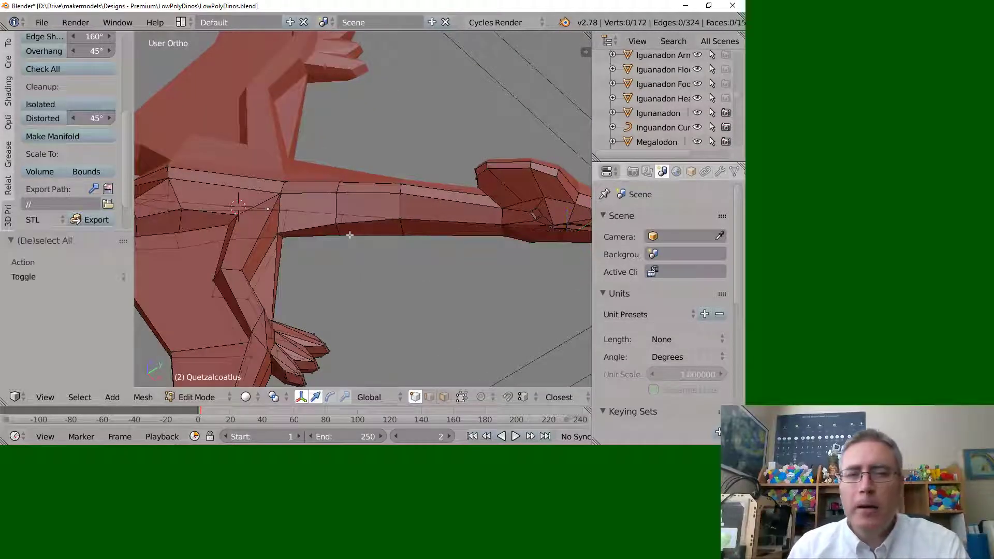
key(a)
scroll(311, 243, down, 5)
Inspect the mesh from side, oblique and front views, then return to Object Mode
middle_drag(311, 243, 397, 254)
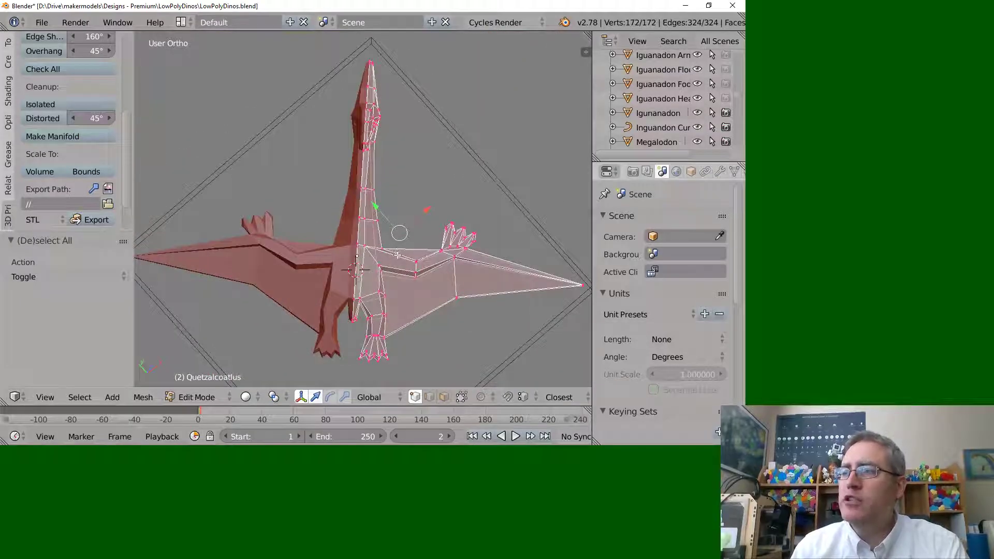
scroll(397, 254, down, 2)
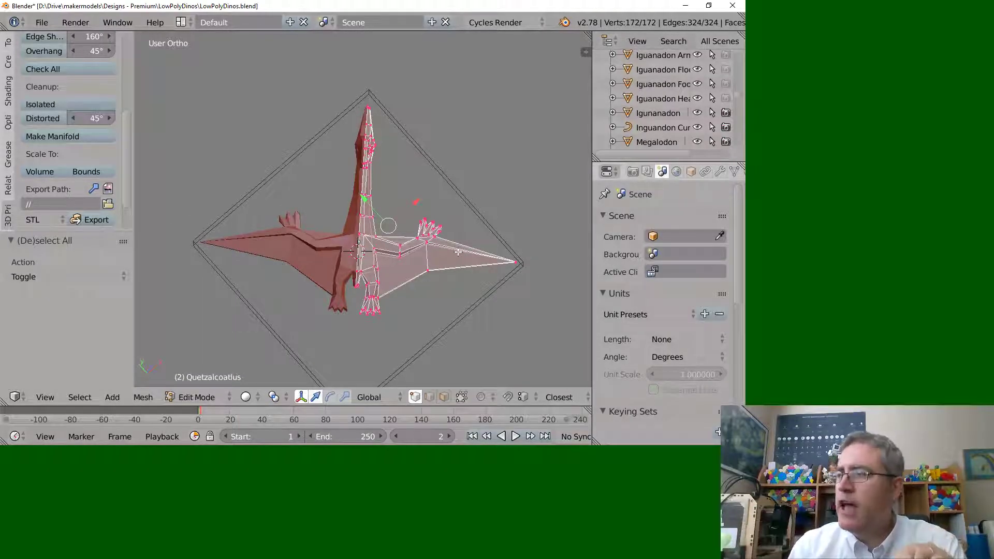
middle_drag(458, 252, 334, 163)
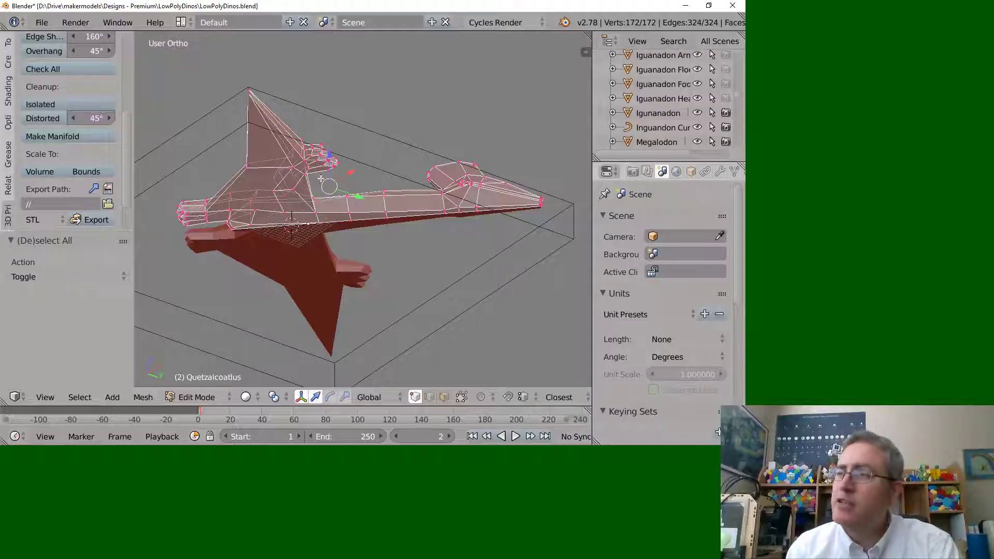
middle_drag(321, 179, 284, 214)
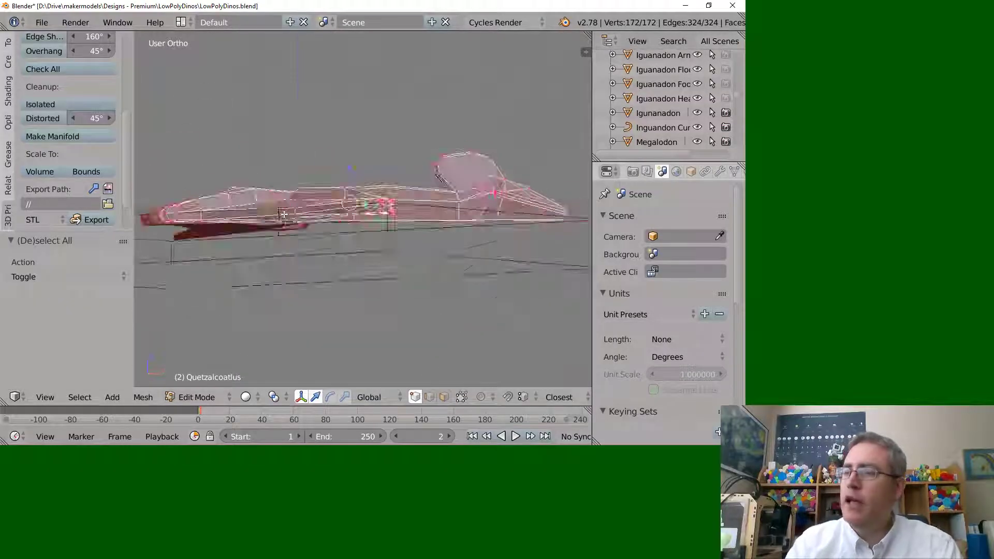
key(KP_1)
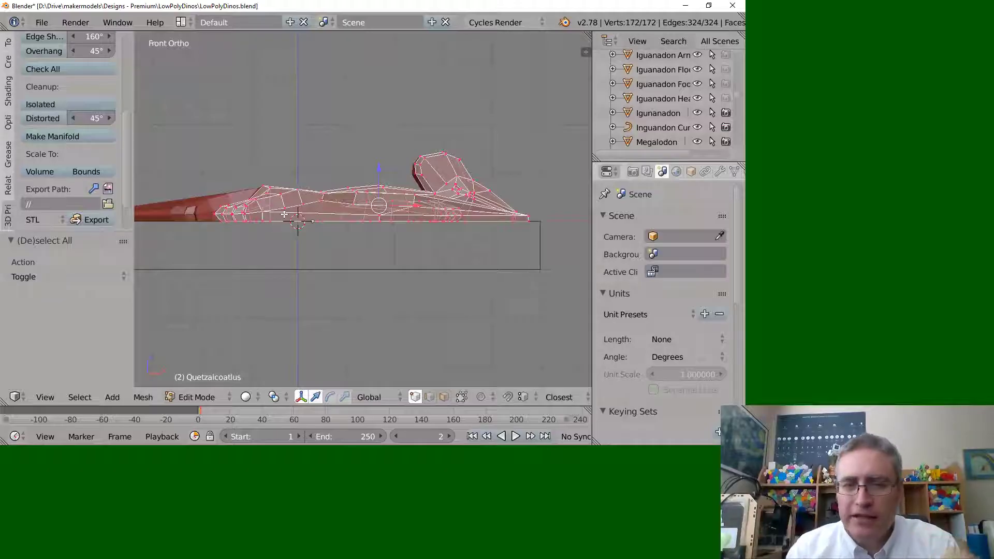
middle_drag(290, 171, 305, 224)
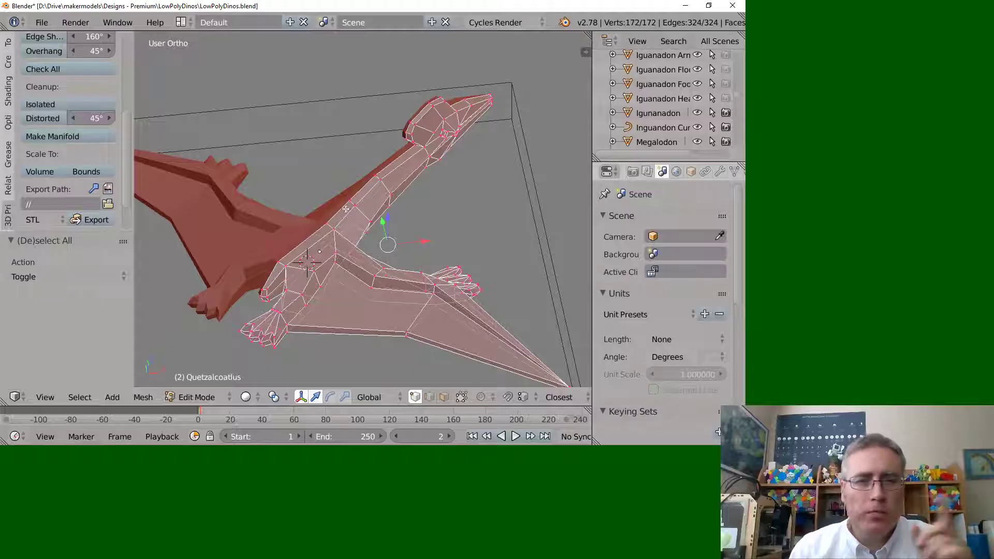
middle_drag(346, 208, 328, 231)
key(Tab)
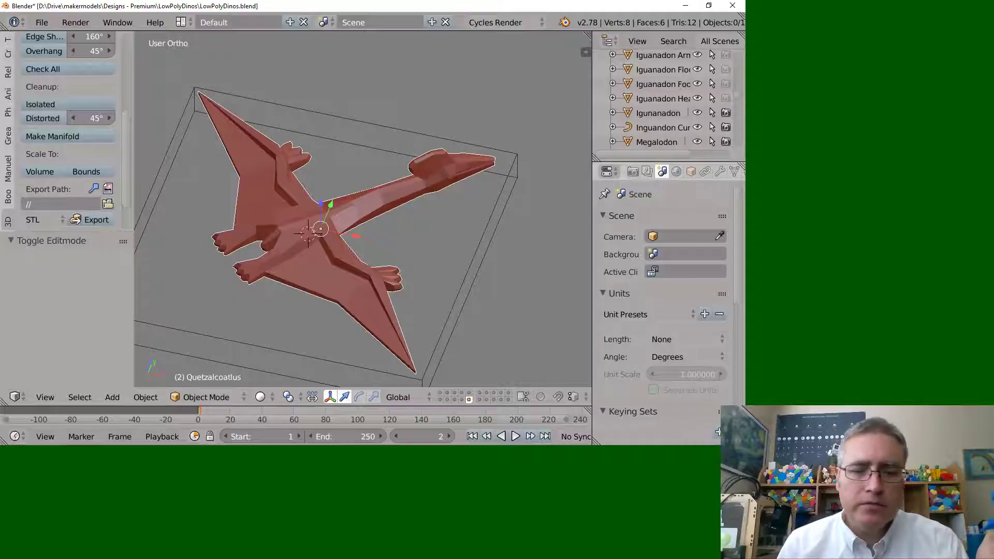
Switch to the browser showing Google Images results for quetzalcoatlus
key(alt+Tab)
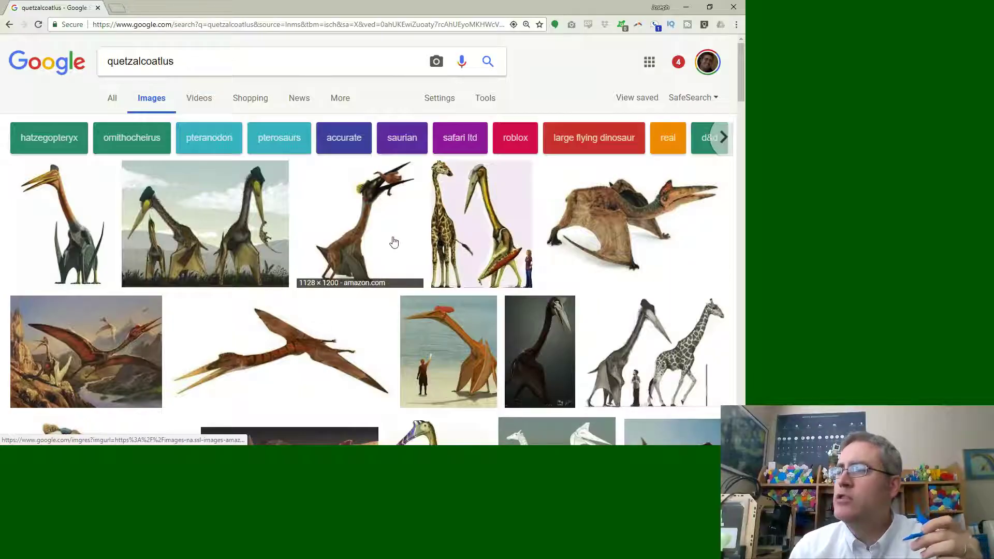
Preview the flying Quetzalcoatlus image, then step back to the 'Quetzalcoatlus - Facts and Pictures' painting
scroll(479, 231, down, 3)
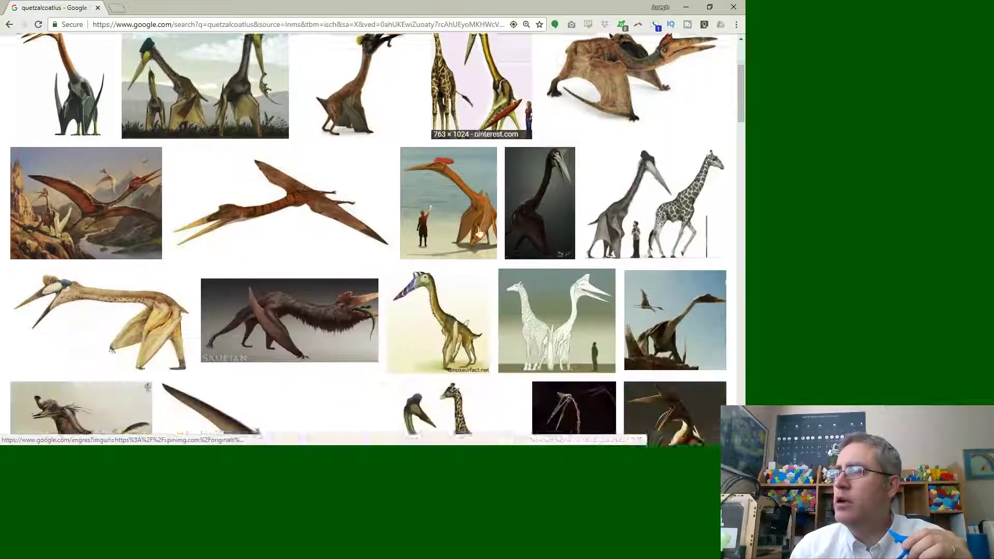
scroll(327, 150, down, 1)
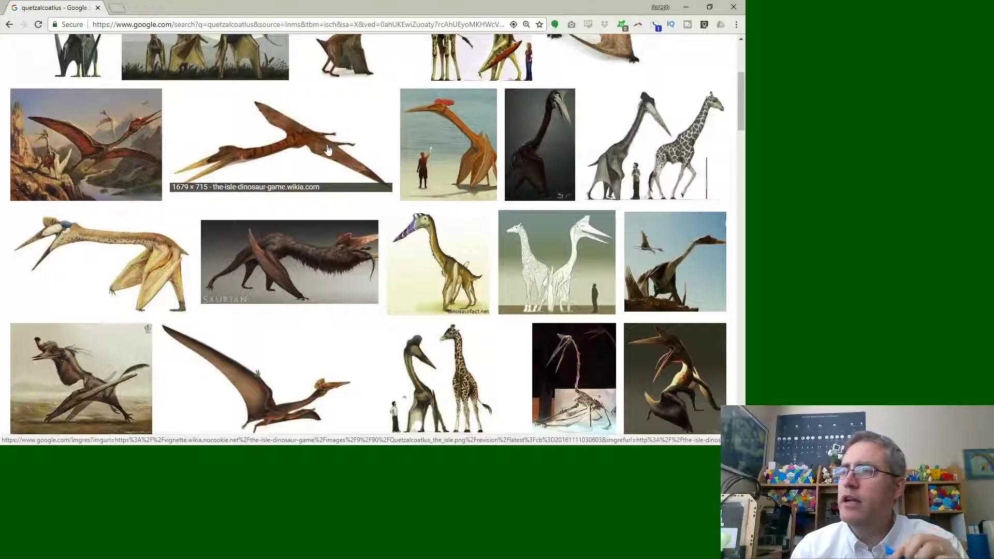
click(328, 150)
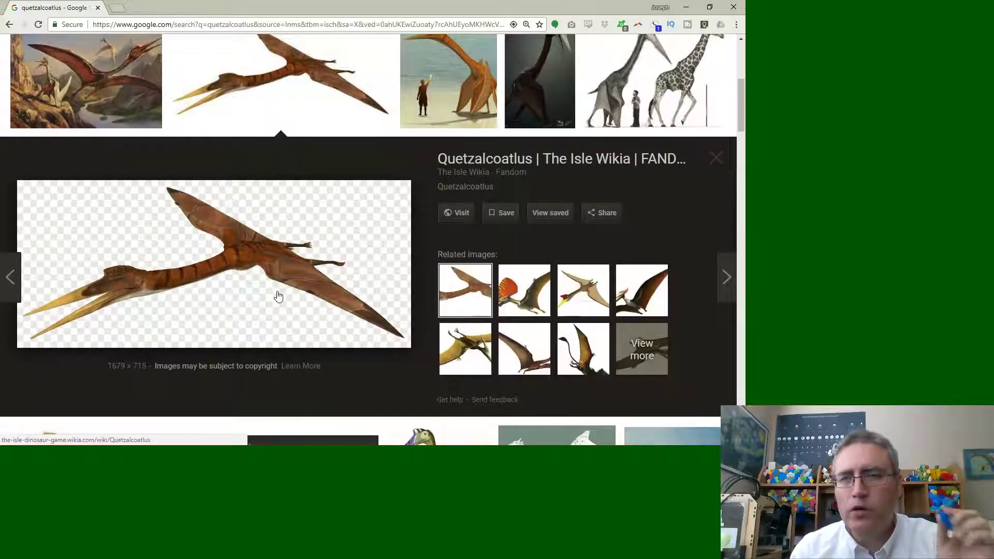
key(Left)
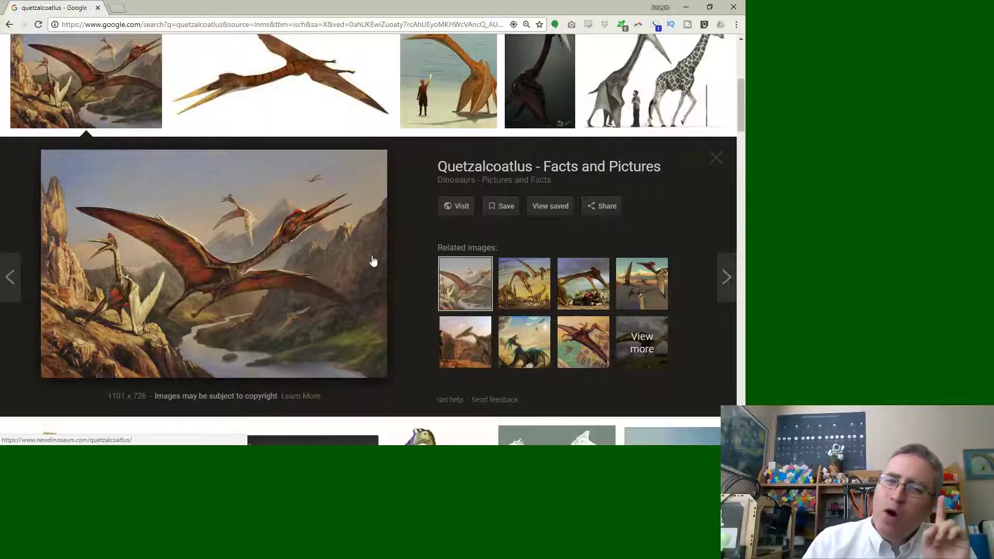
Preview the beach, giraffe-comparison, Amazon toy, Wikipedia and Dinopedia standing Quetzalcoatlus images in turn
scroll(395, 205, up, 3)
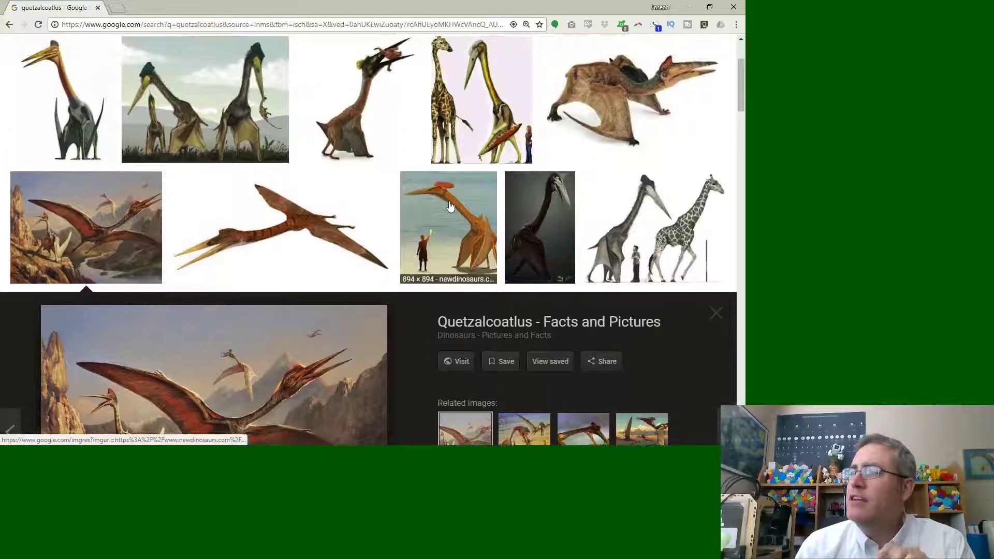
click(409, 228)
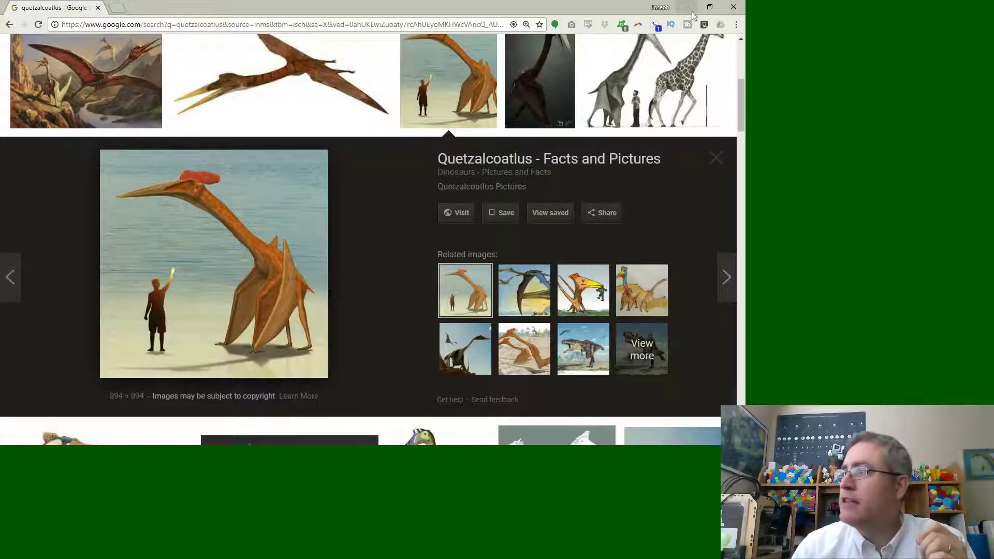
click(647, 88)
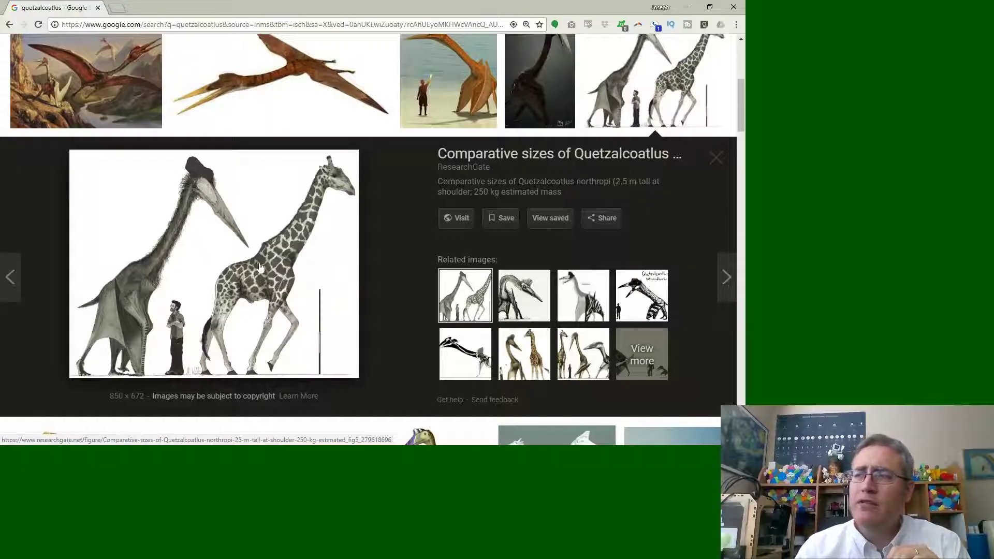
scroll(319, 321, up, 2)
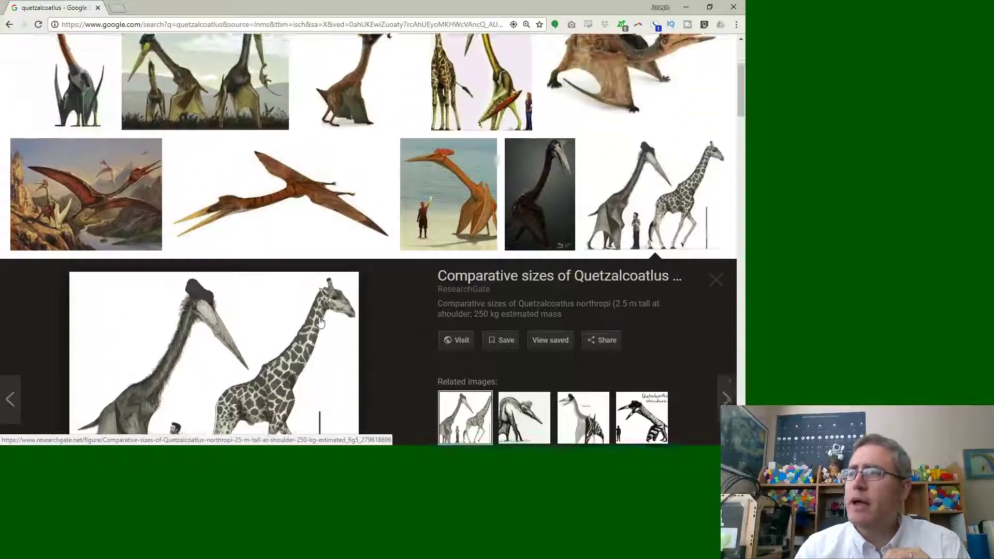
scroll(320, 321, up, 2)
click(355, 187)
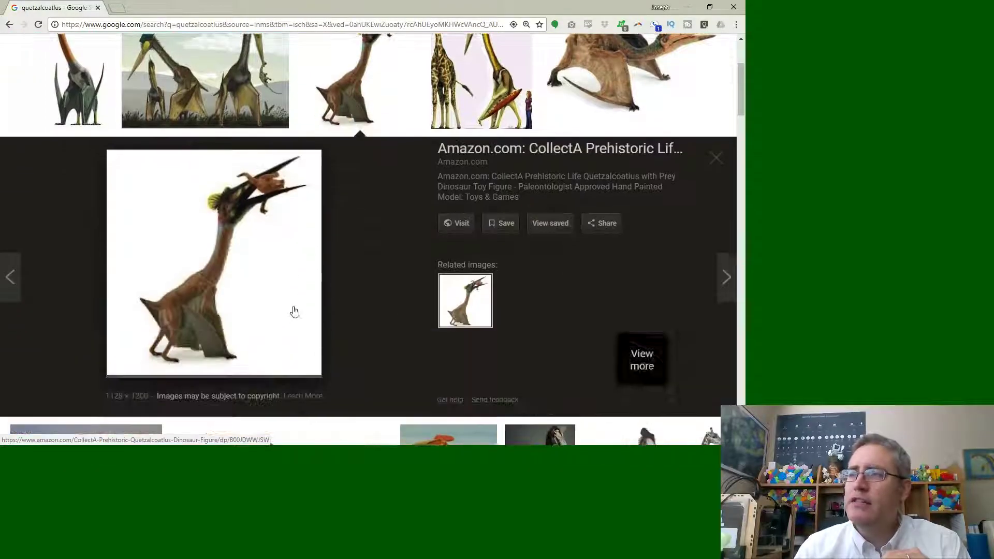
click(233, 123)
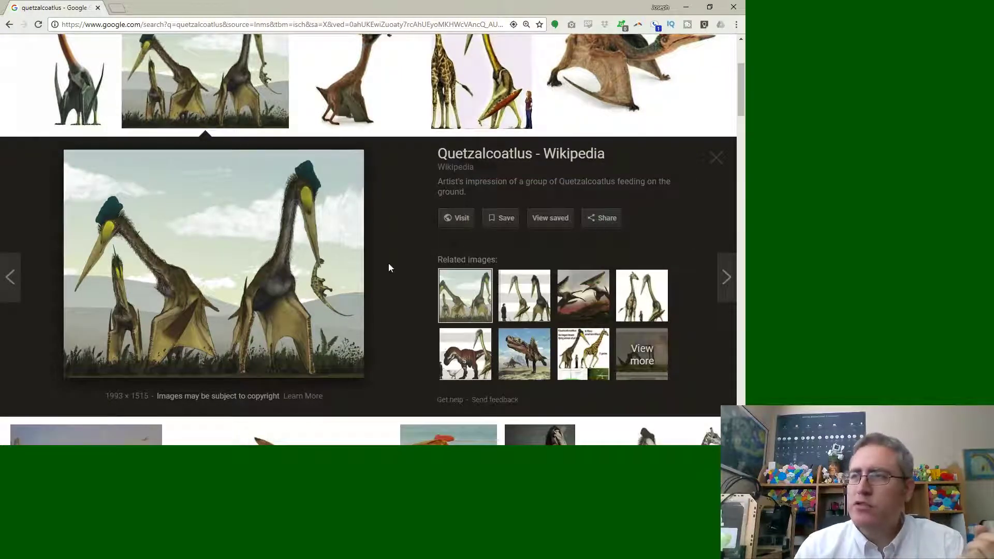
click(58, 89)
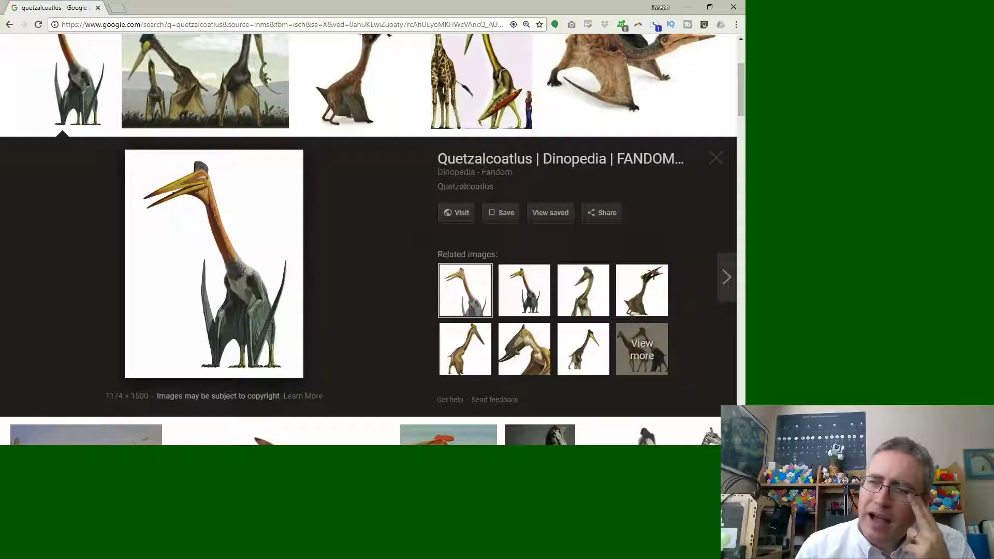
mouse_move(114, 452)
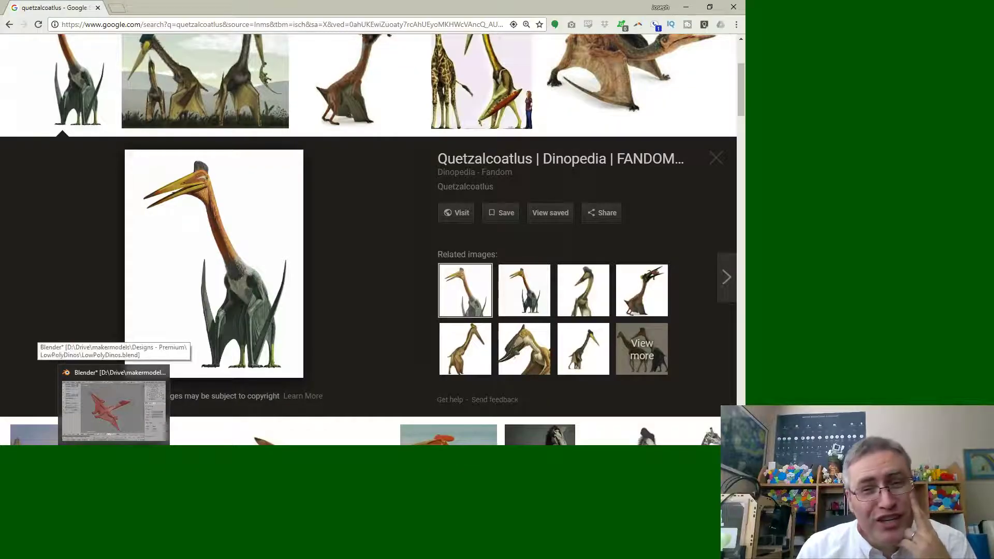
Back in Blender, show the pterosaur layer, set the armature to Rest Position, and select the Standing mesh
click(114, 409)
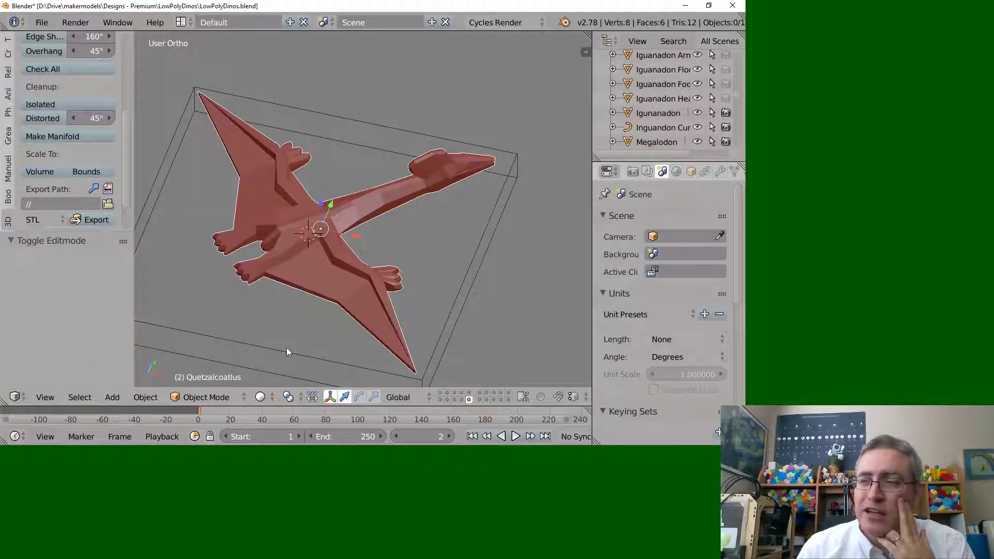
click(480, 398)
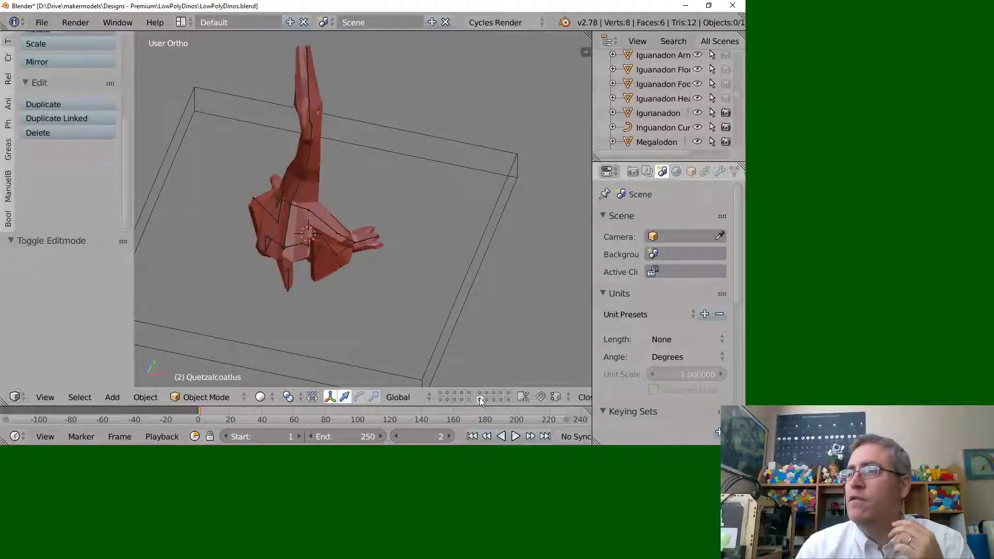
right_click(306, 206)
key(ctrl+Tab)
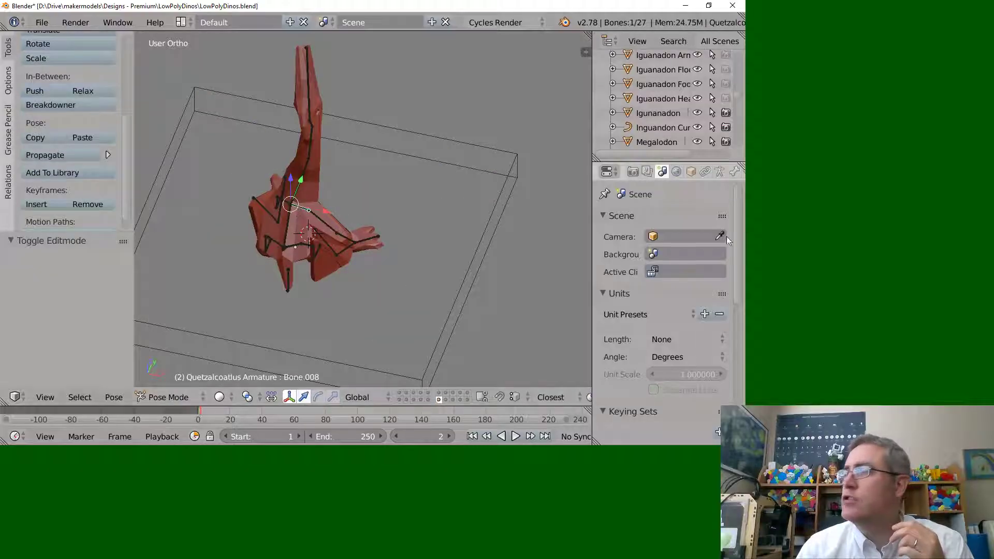
click(719, 171)
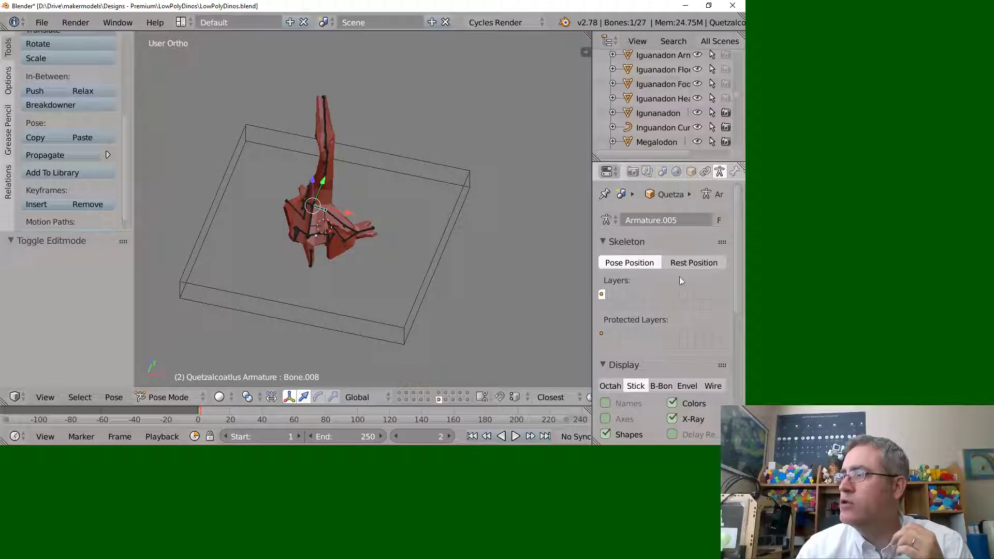
click(691, 262)
middle_drag(378, 244, 340, 210)
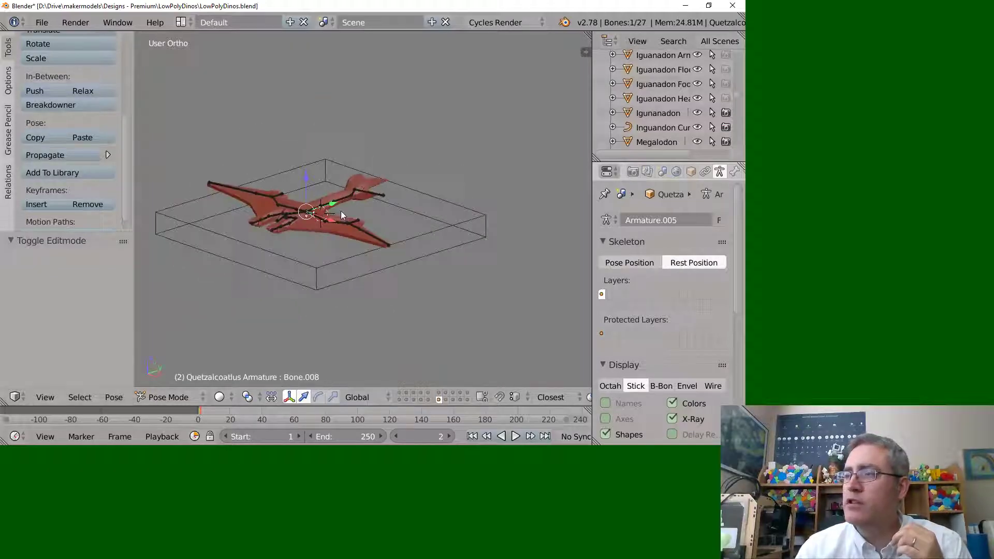
right_click(331, 227)
Isolate the pterosaur in local view and review its Armature and Floor-difference Boolean modifiers
key(KP_Divide)
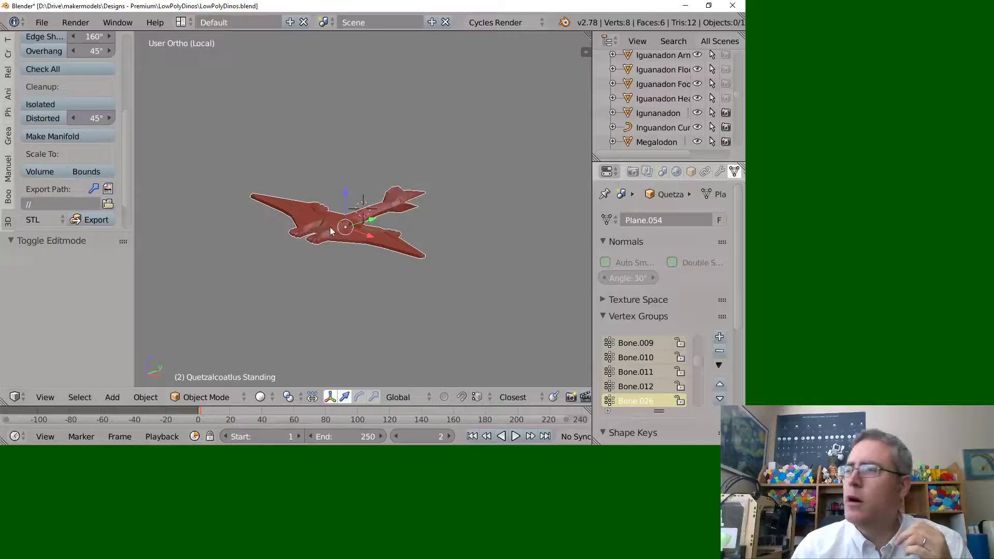
mouse_move(330, 227)
middle_down()
mouse_move(395, 284)
mouse_move(351, 245)
mouse_move(344, 197)
mouse_move(389, 190)
mouse_move(404, 160)
mouse_move(339, 178)
mouse_move(332, 215)
middle_up()
scroll(344, 197, up, 5)
key(KP_1)
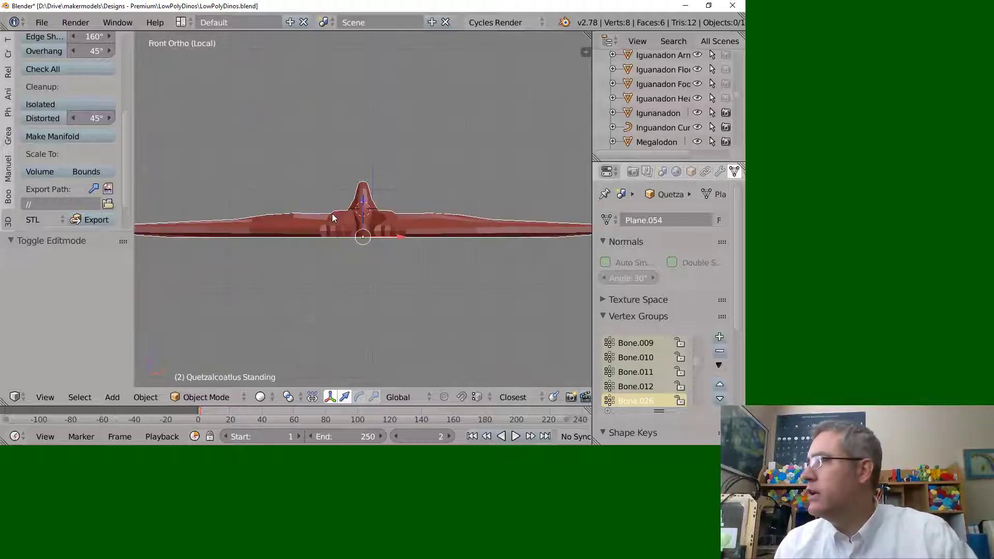
click(721, 172)
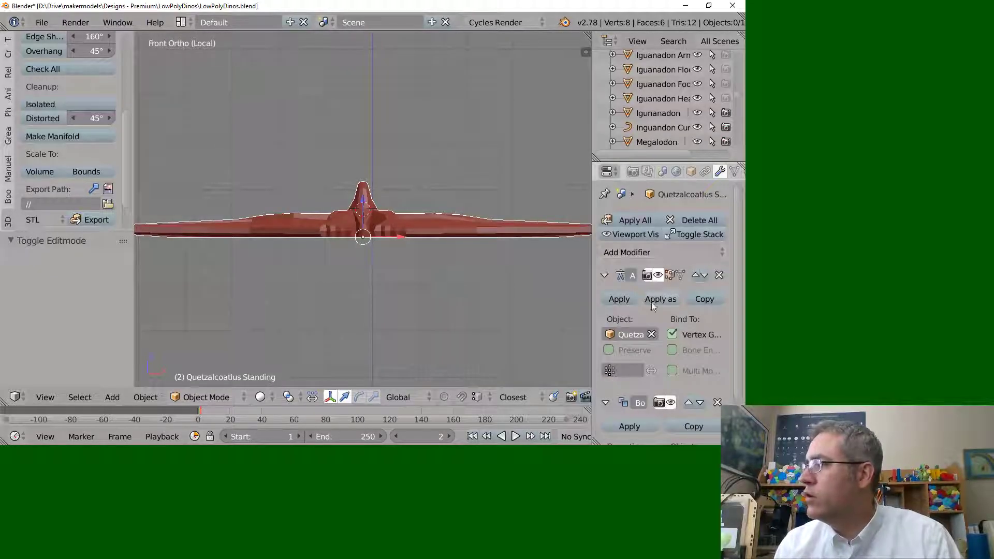
scroll(653, 316, down, 3)
middle_drag(461, 308, 305, 219)
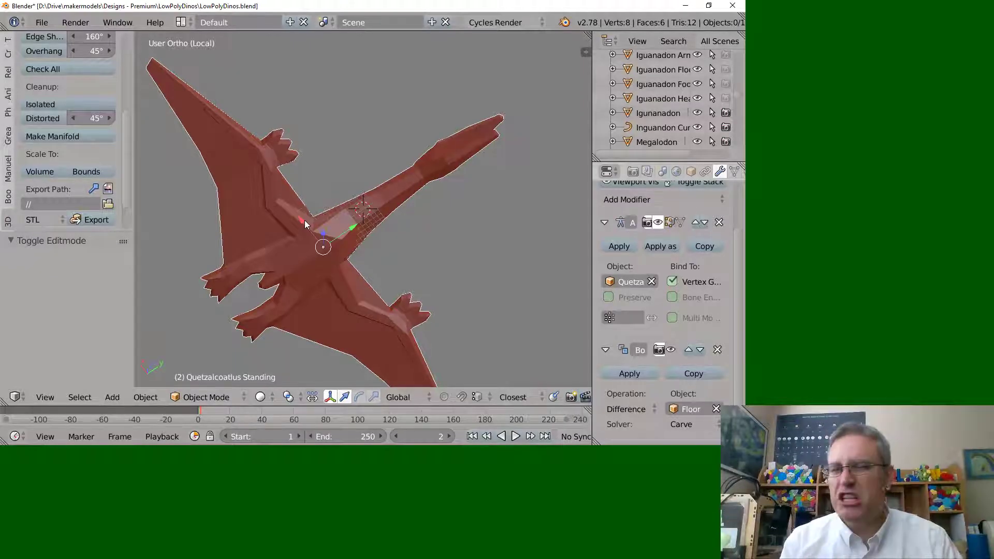
middle_drag(275, 176, 279, 203)
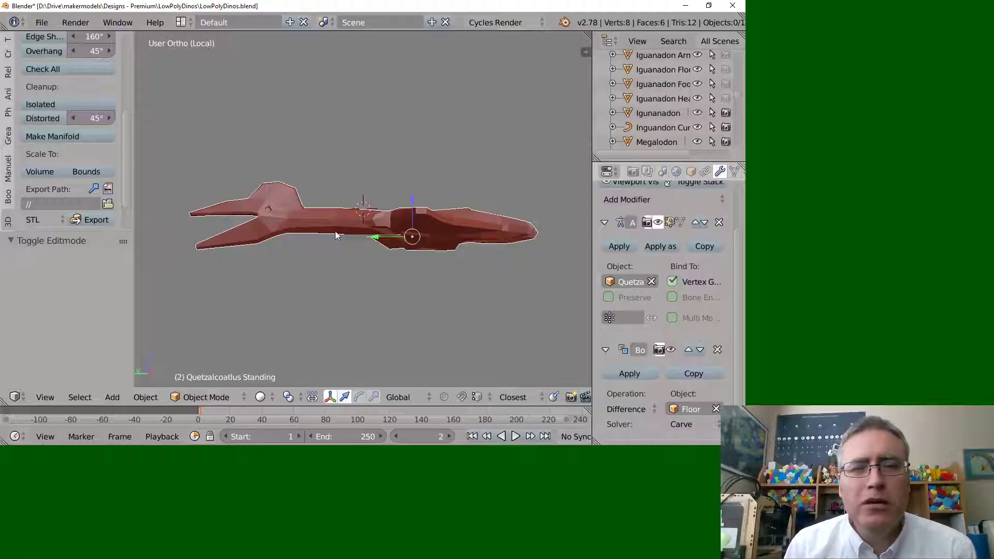
middle_drag(334, 232, 337, 231)
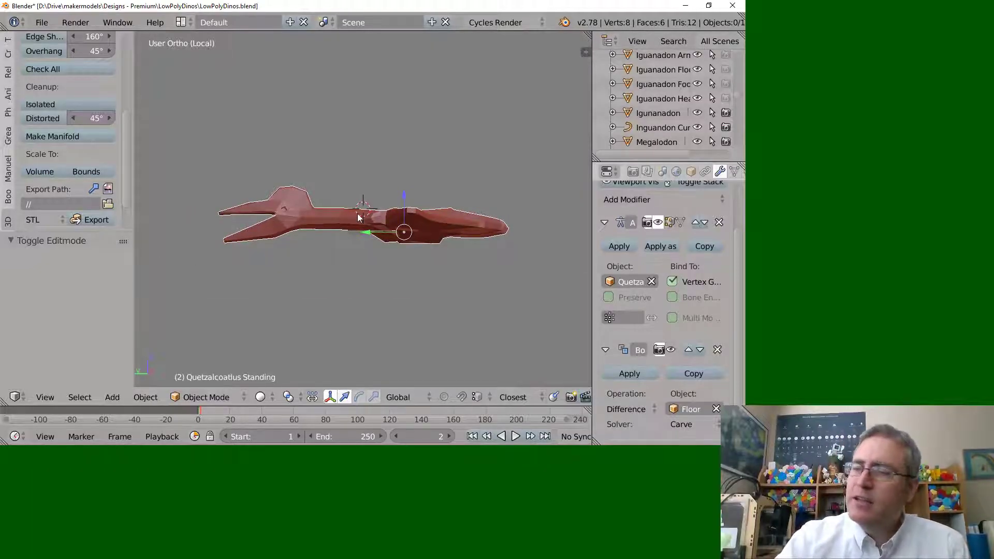
Exit local view, select the armature's bones and switch to the top view
key(KP_Divide)
right_click(336, 203)
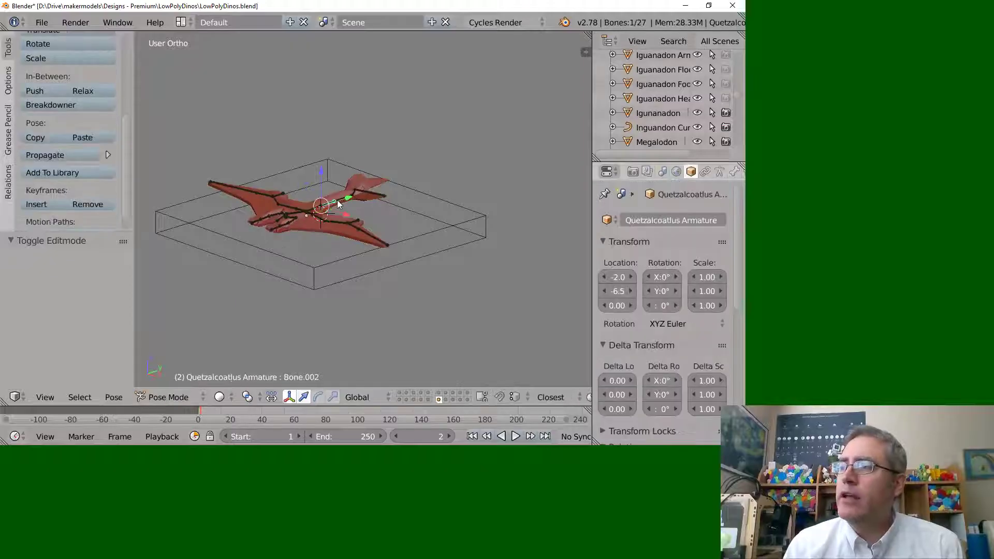
key(KP_7)
Tilt to an angled view and select the Quetzalcoatlus Standing mesh in Object Mode
scroll(337, 205, up, 3)
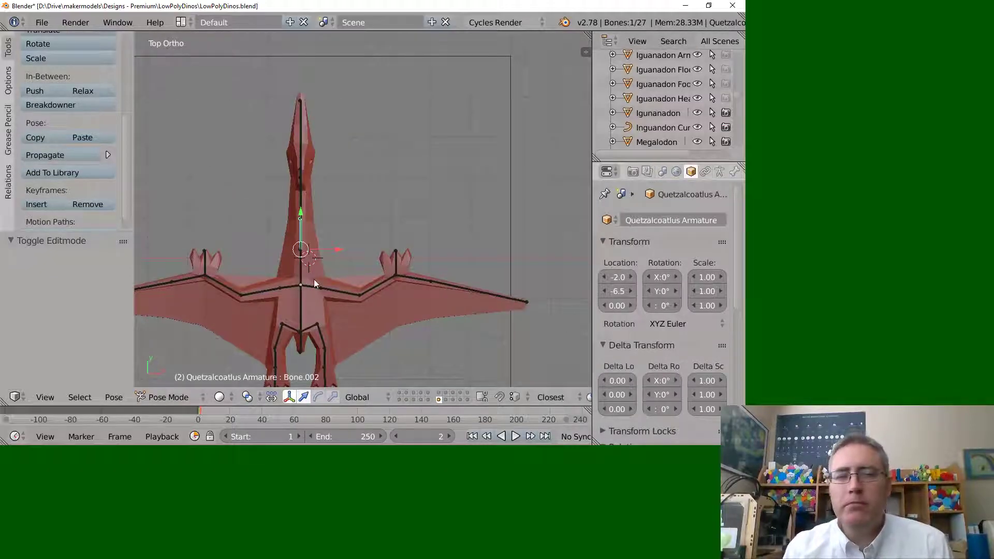
scroll(316, 267, down, 2)
middle_drag(346, 269, 290, 236)
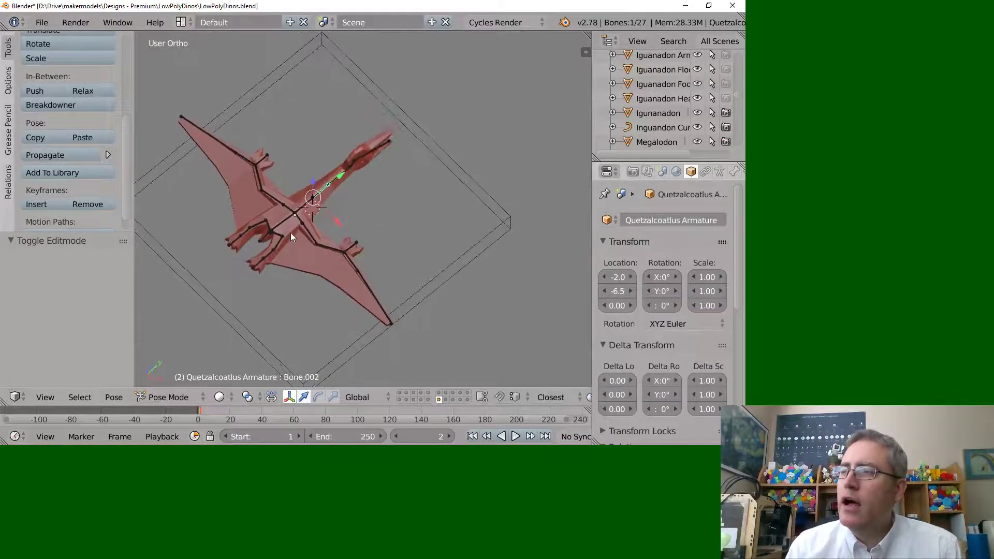
right_click(313, 258)
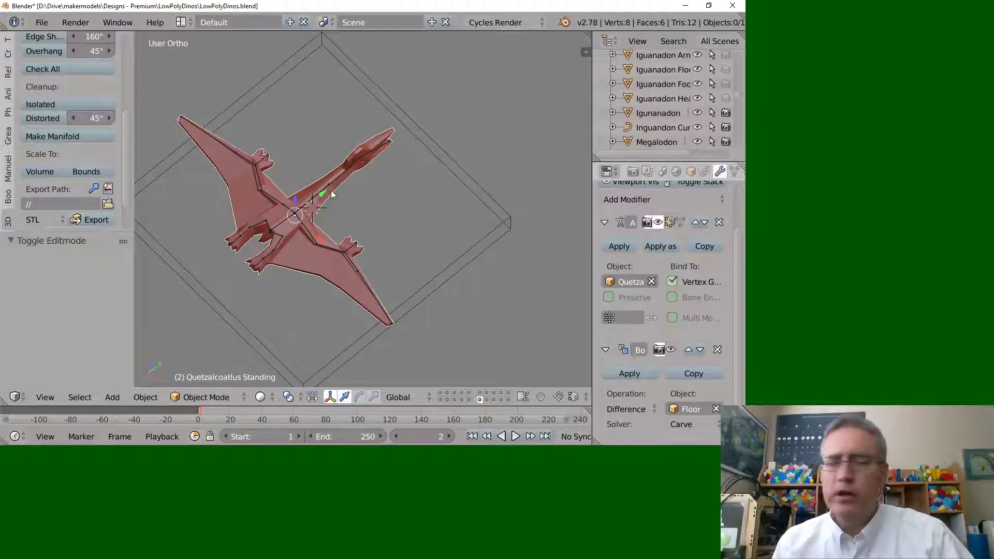
Briefly enter and leave Edit Mode on the mesh, orbiting to a top-down view
key(Tab)
mouse_move(334, 193)
middle_down()
mouse_move(310, 186)
mouse_move(346, 206)
middle_up()
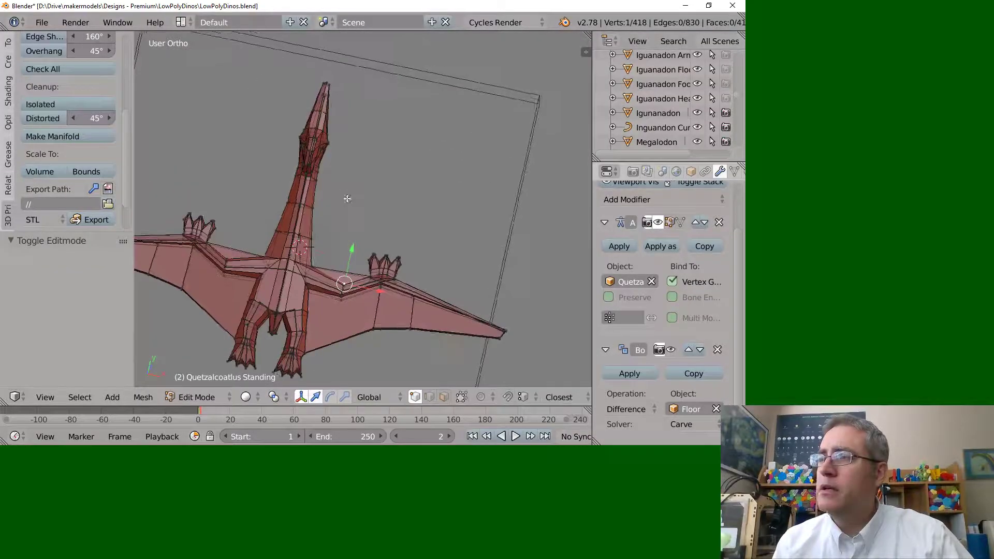
key(Tab)
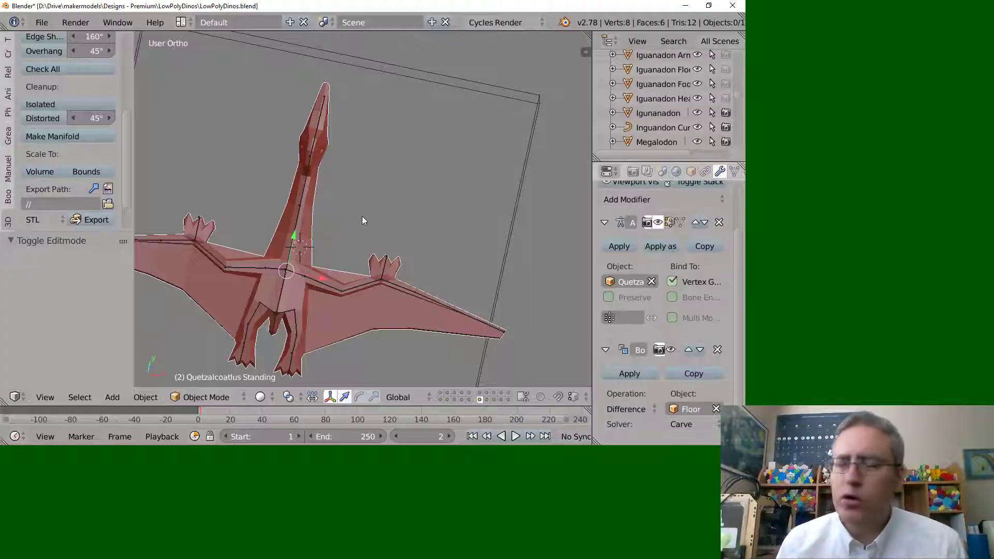
middle_drag(362, 216, 284, 169)
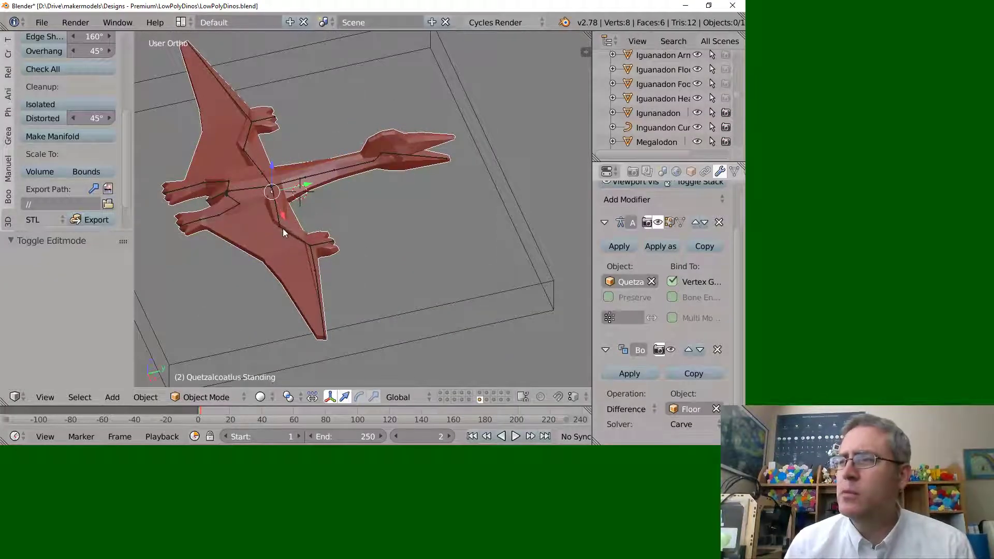
Put the armature into Pose Mode, select Bone.008, then reselect the Standing mesh
right_click(283, 228)
key(ctrl+Tab)
right_click(273, 194)
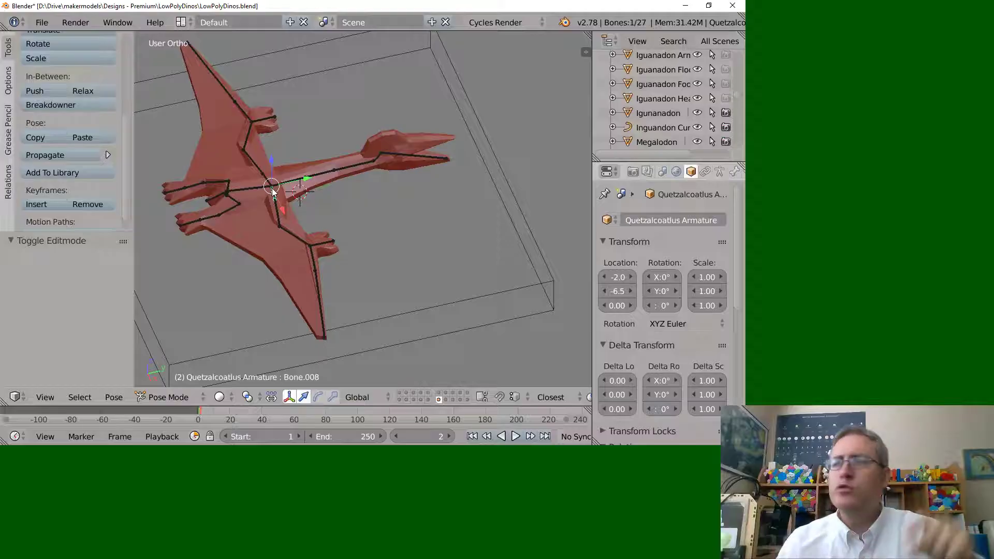
middle_drag(293, 197, 326, 216)
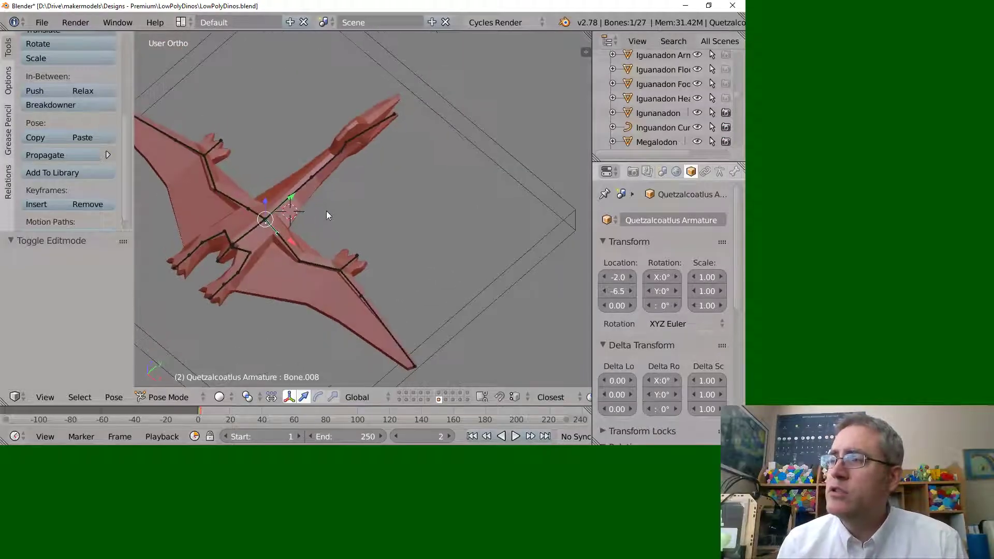
right_click(321, 176)
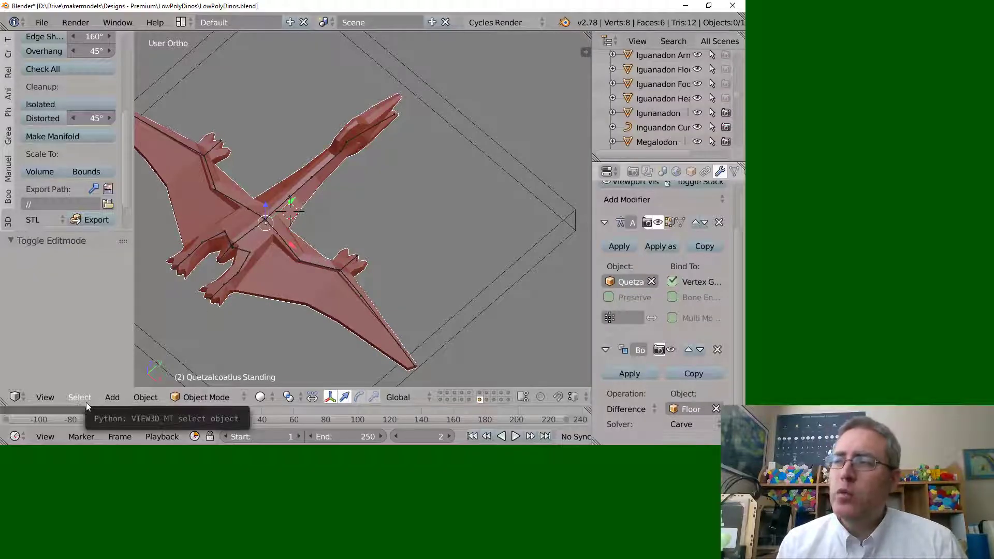
Orbit to side and oblique top views and select the armature bone Bone.006
middle_drag(363, 257, 424, 244)
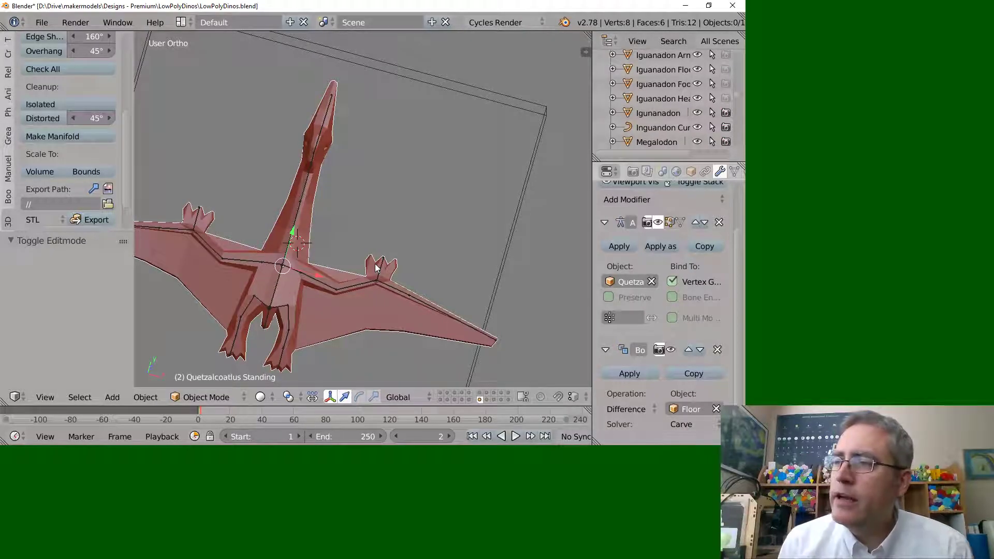
scroll(397, 244, down, 3)
scroll(374, 197, up, 1)
middle_drag(355, 217, 334, 163)
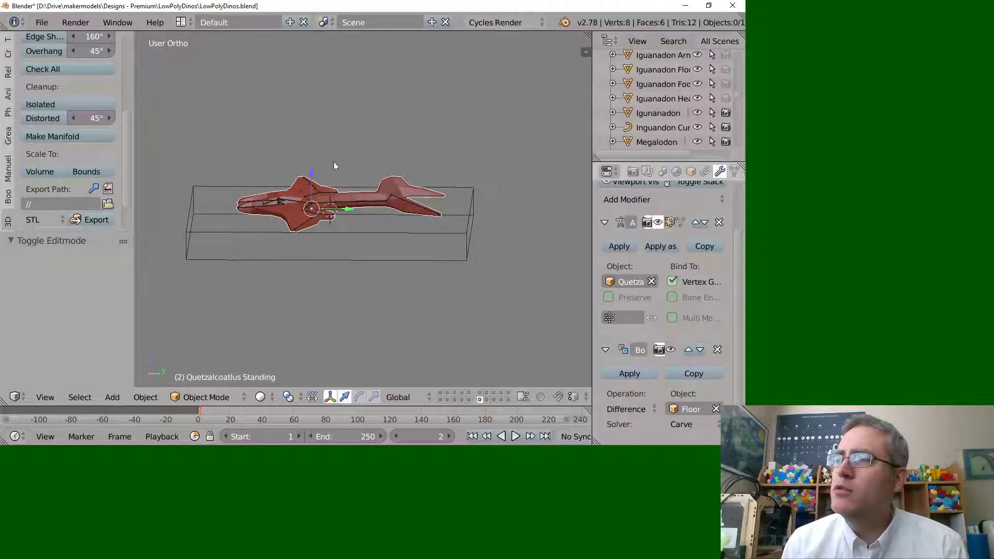
mouse_move(395, 196)
middle_down()
mouse_move(333, 214)
mouse_move(419, 226)
mouse_move(385, 198)
mouse_move(384, 172)
mouse_move(389, 187)
middle_up()
right_click(387, 189)
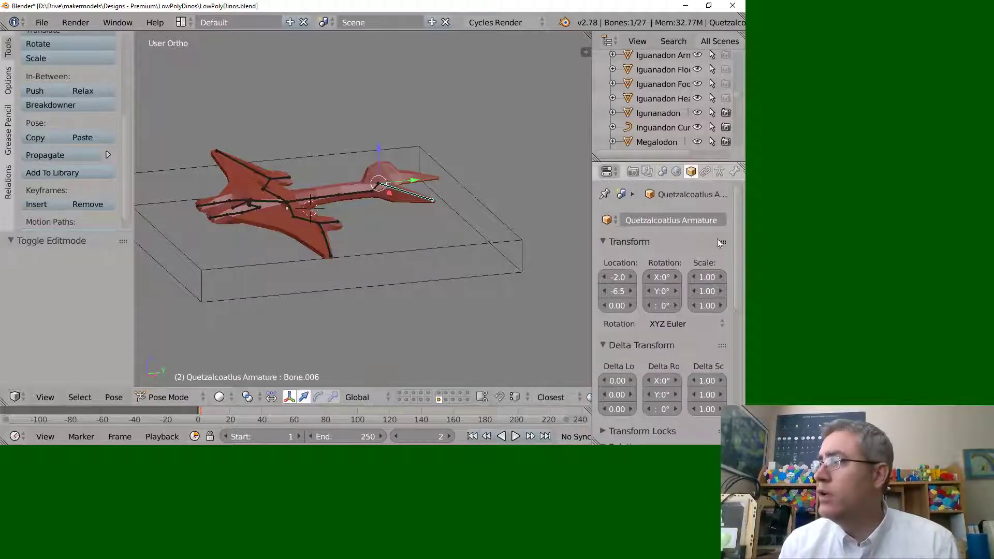
Switch the armature's skeleton to Pose Position and orbit around the now-standing model
click(719, 172)
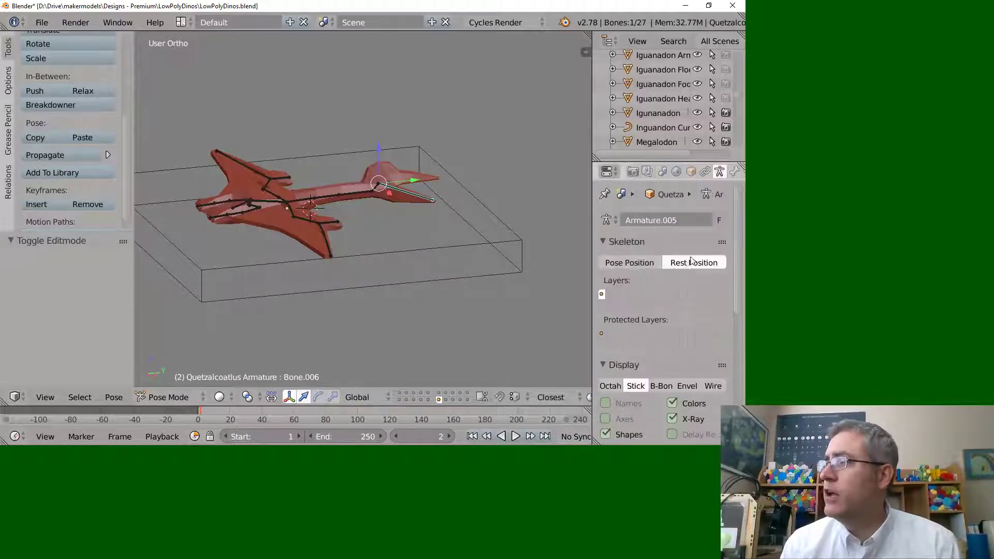
click(638, 263)
scroll(393, 146, down, 3)
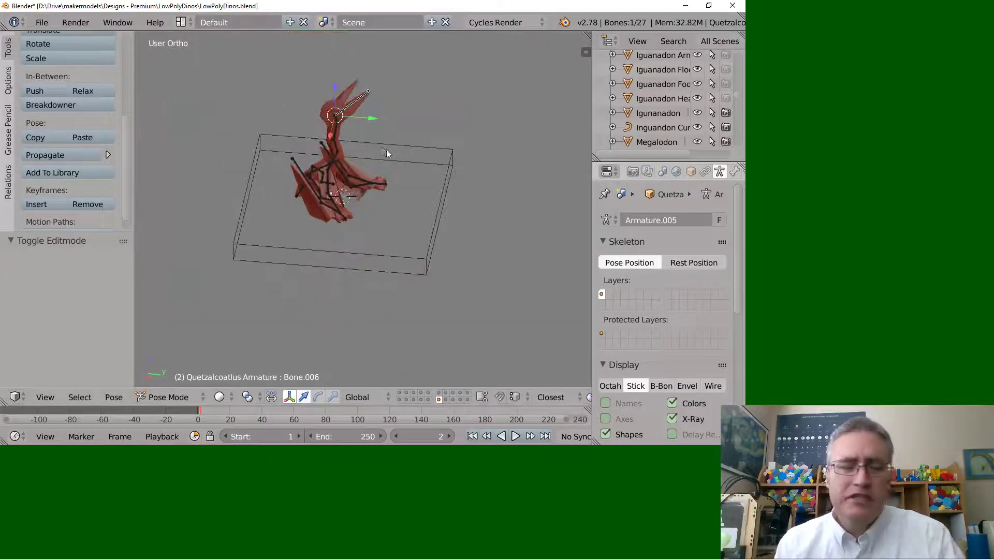
middle_drag(386, 150, 374, 265)
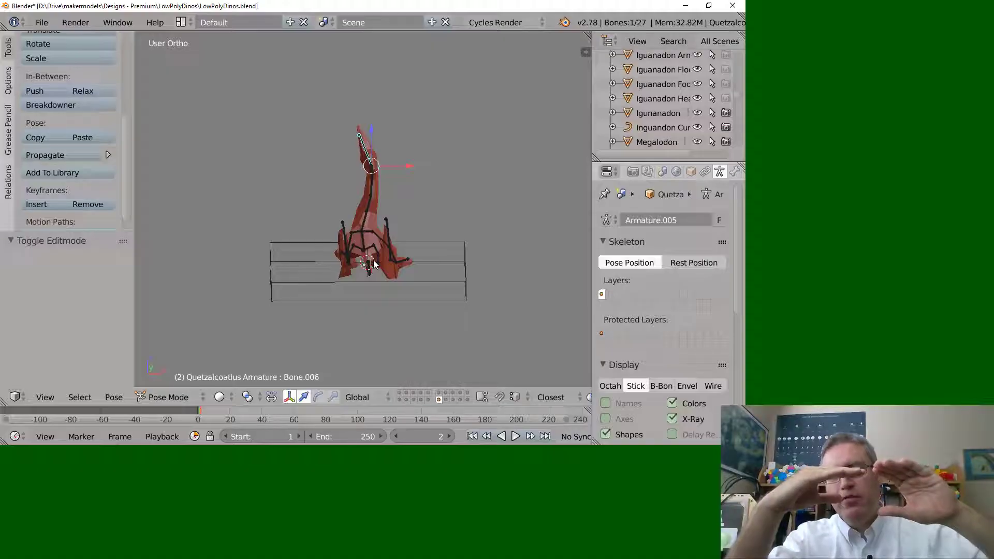
scroll(451, 263, up, 4)
middle_drag(452, 263, 435, 271)
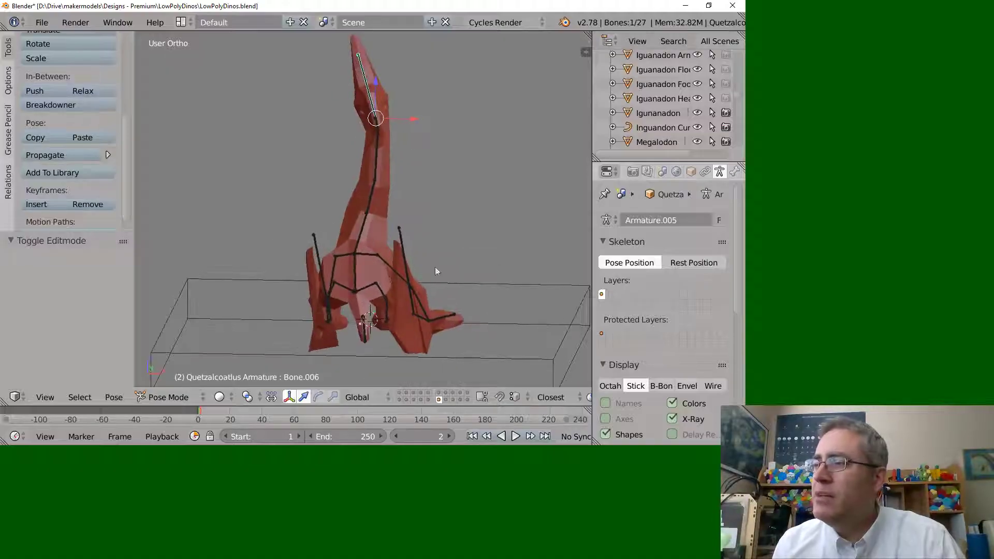
middle_drag(387, 304, 363, 286)
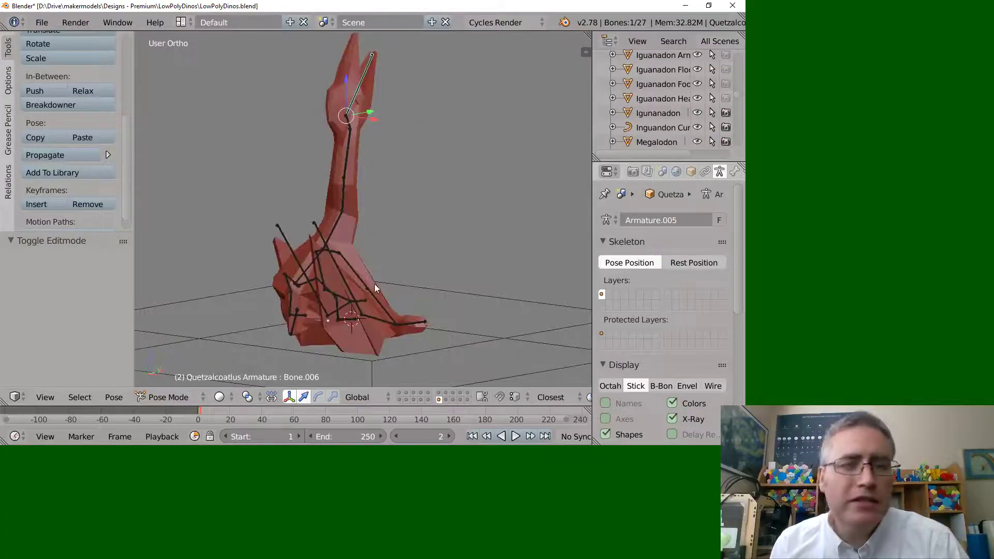
middle_drag(379, 278, 343, 284)
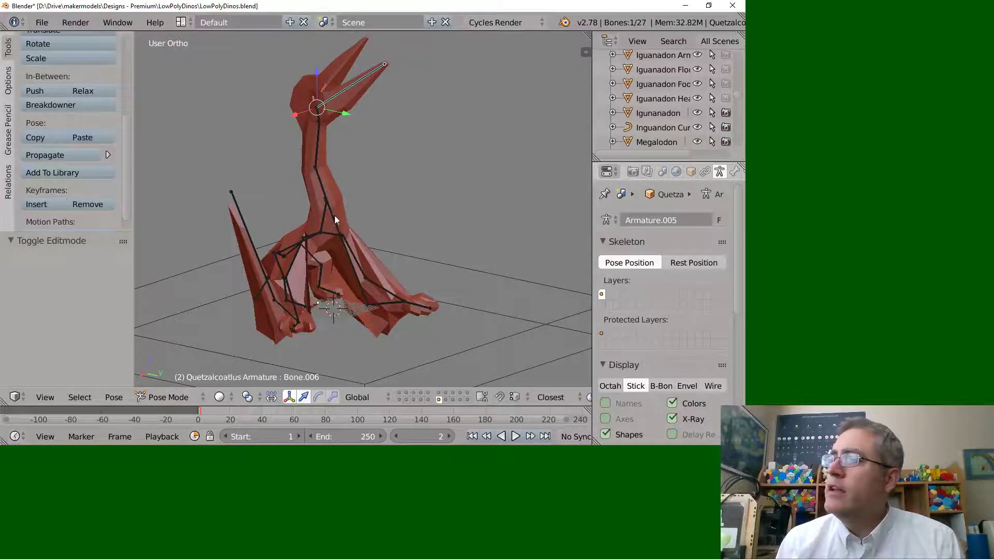
Inspect the legs, feet and front view of the posed model, then select the Standing mesh
middle_drag(335, 215, 355, 315)
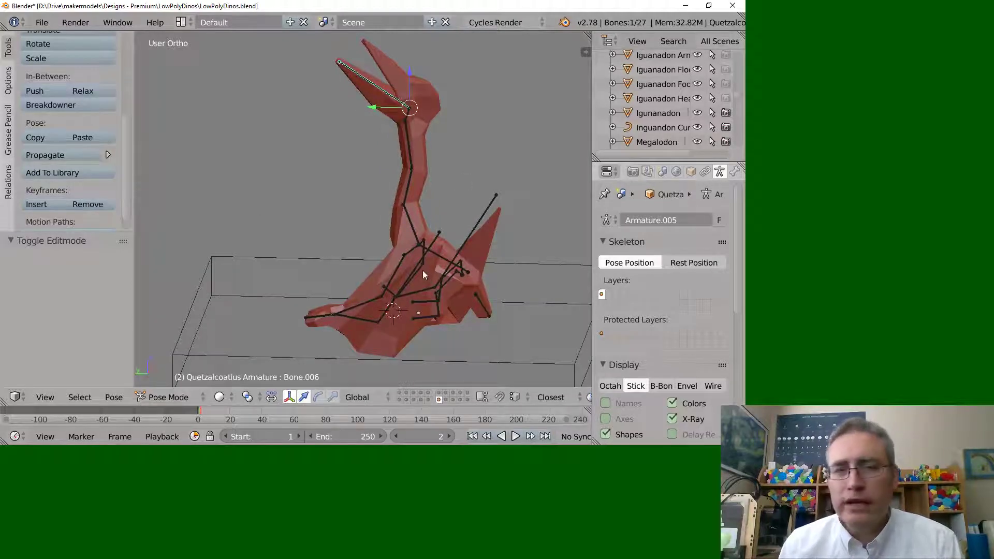
middle_drag(423, 274, 424, 317)
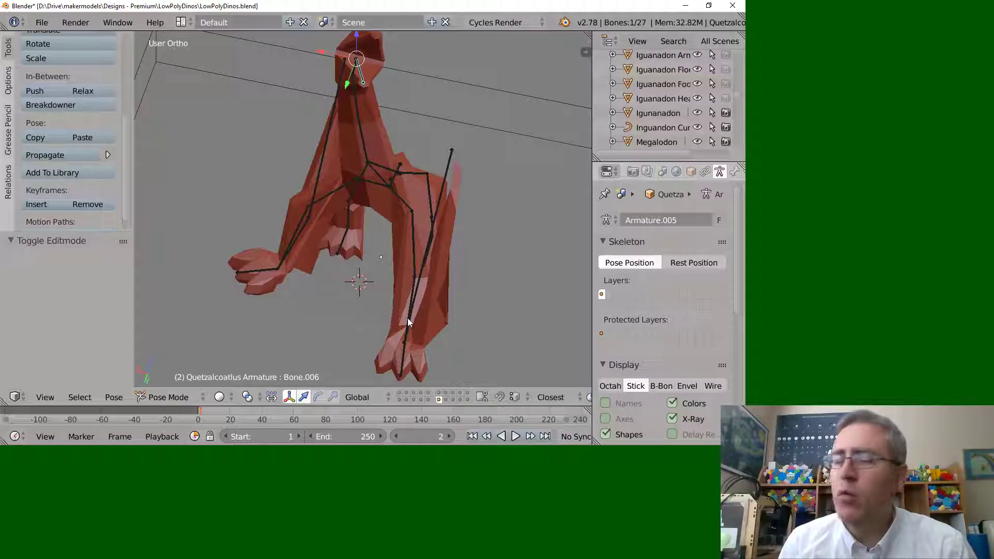
middle_drag(455, 272, 385, 243)
middle_drag(375, 374, 345, 337)
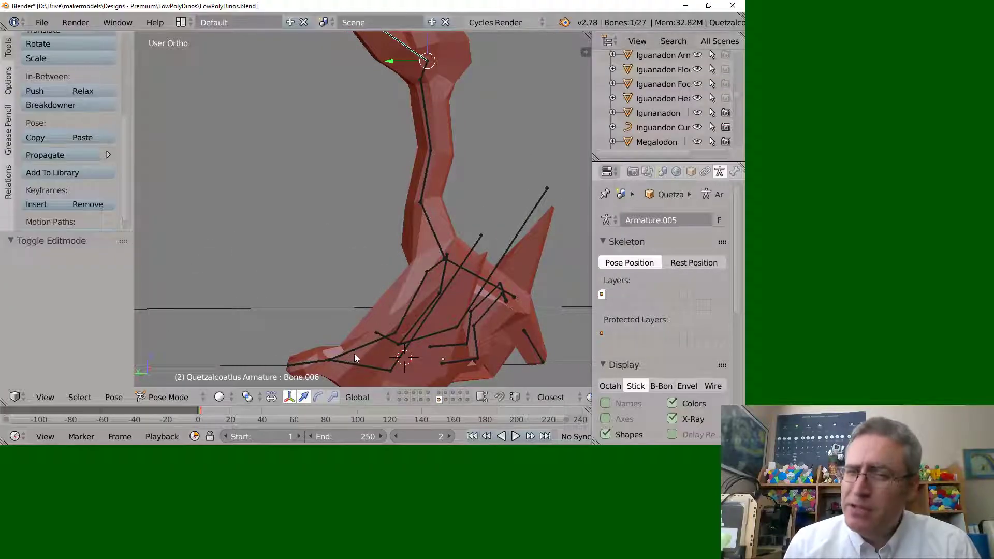
scroll(359, 362, down, 2)
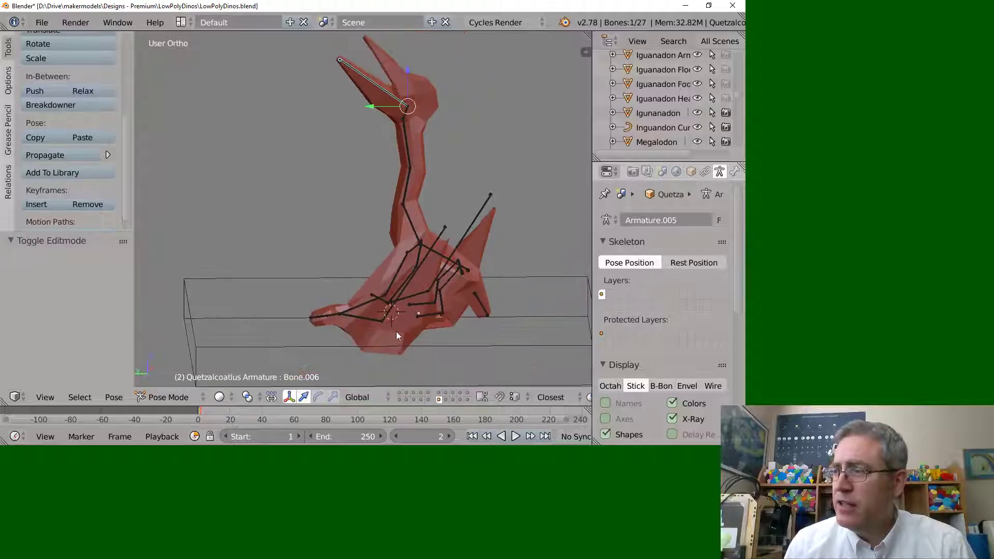
key(KP_1)
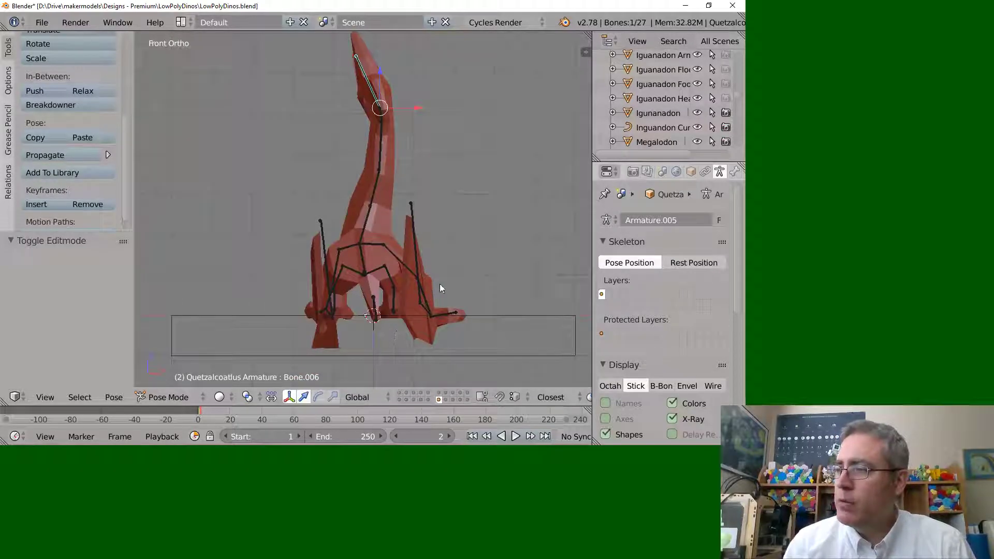
middle_drag(461, 320, 322, 335)
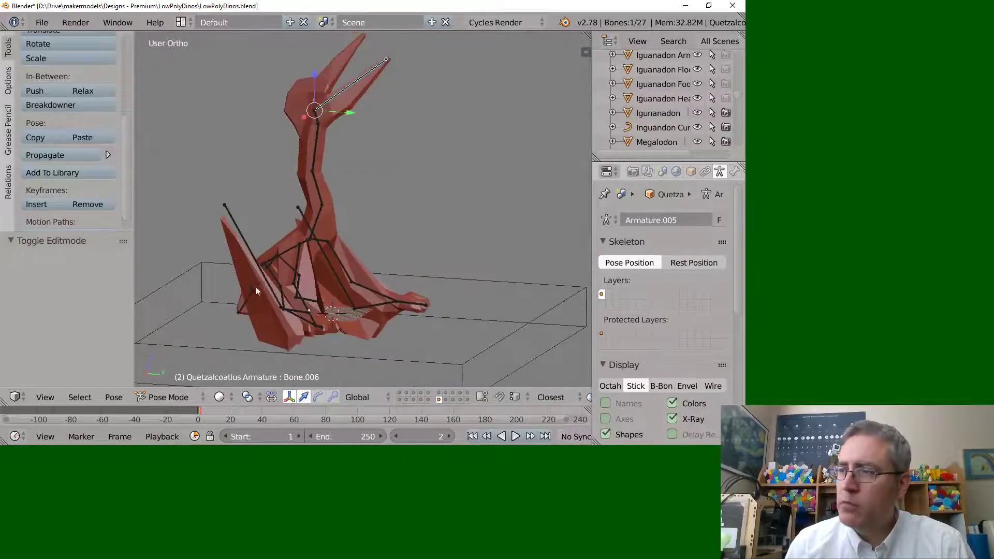
middle_drag(255, 287, 316, 306)
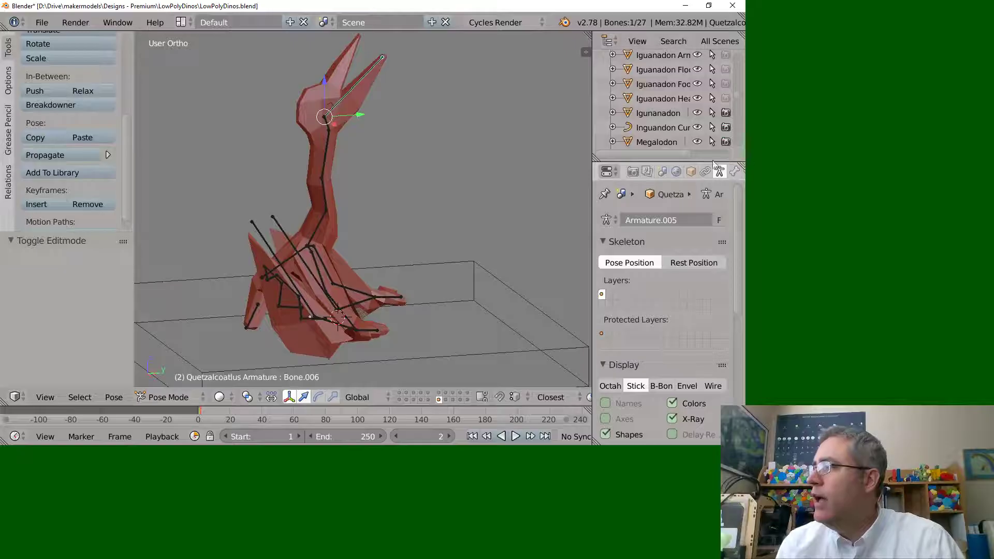
right_click(333, 262)
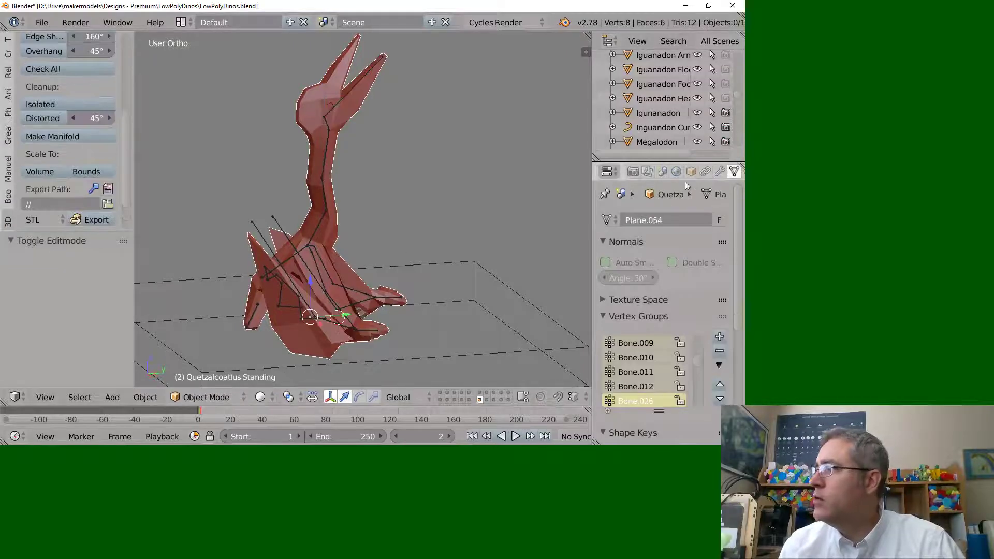
Show the Floor Boolean modifier in the viewport and orbit to check the trimmed feet
click(720, 171)
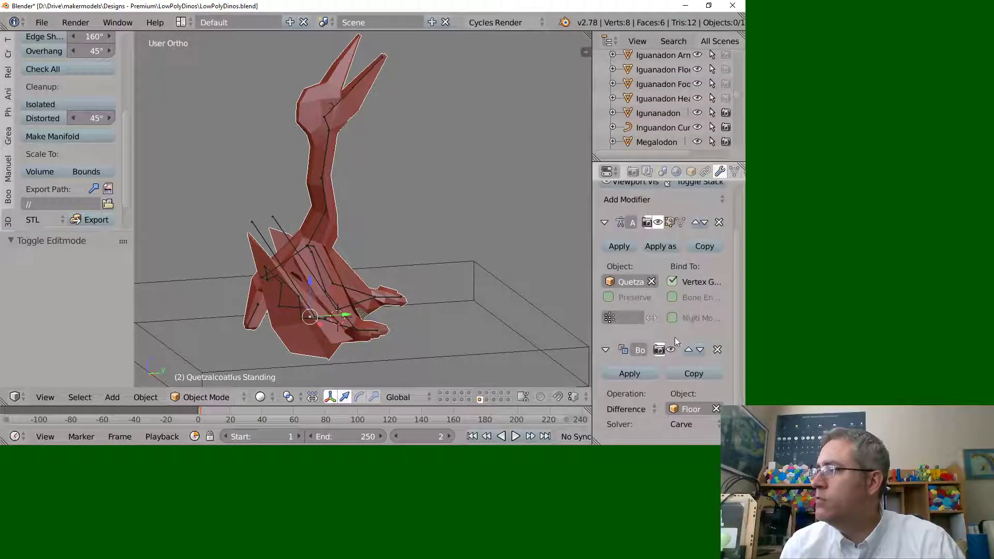
click(670, 350)
middle_drag(564, 349, 327, 311)
scroll(346, 328, up, 2)
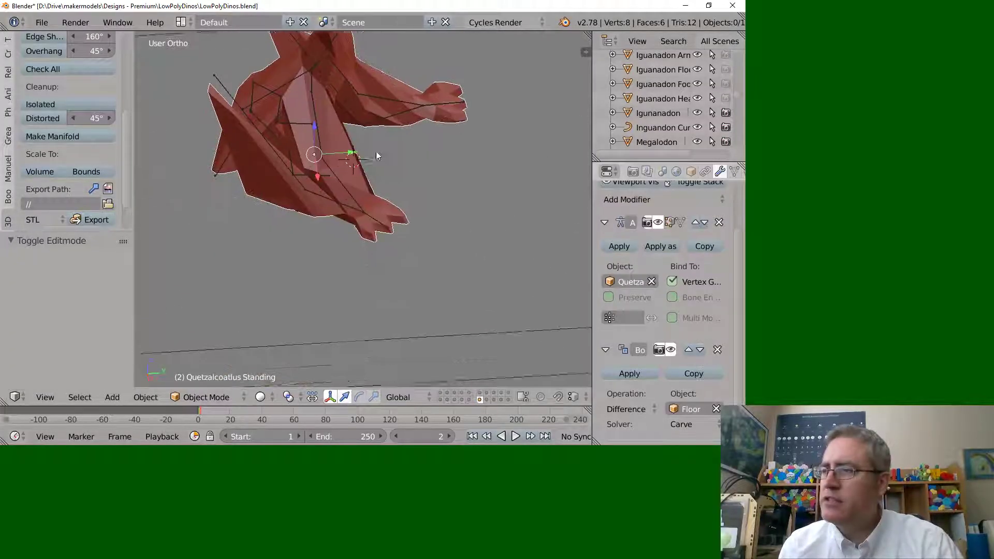
middle_drag(376, 151, 339, 231)
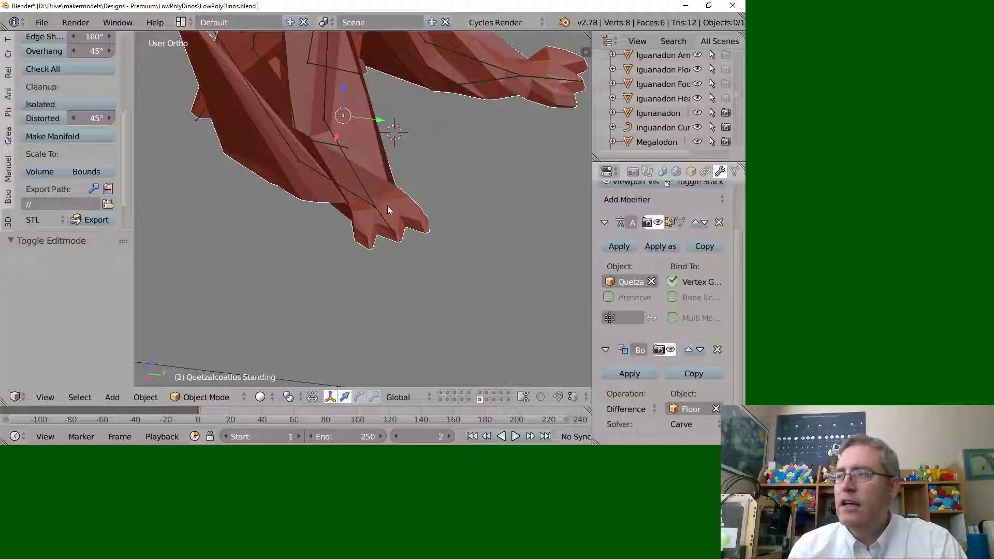
middle_drag(388, 206, 388, 203)
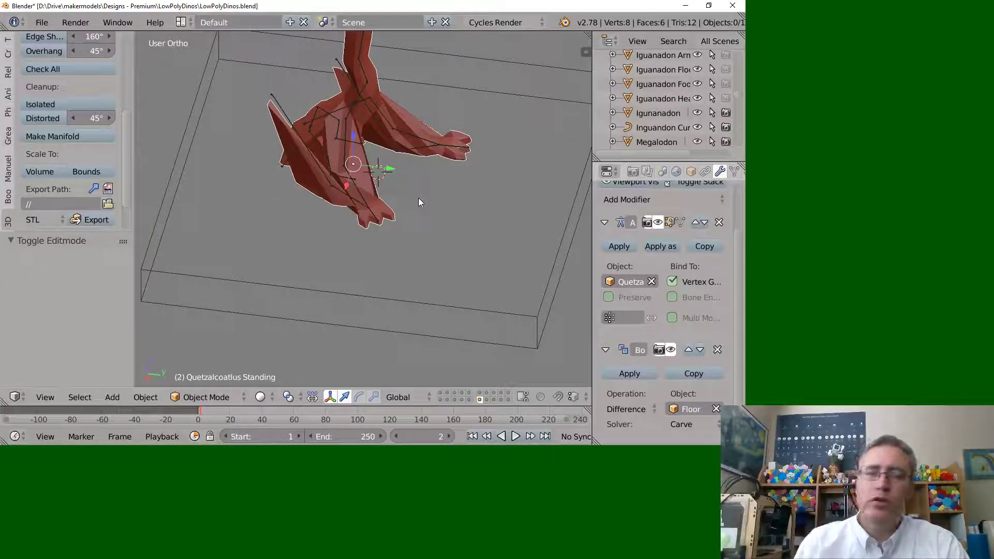
middle_drag(419, 198, 365, 249)
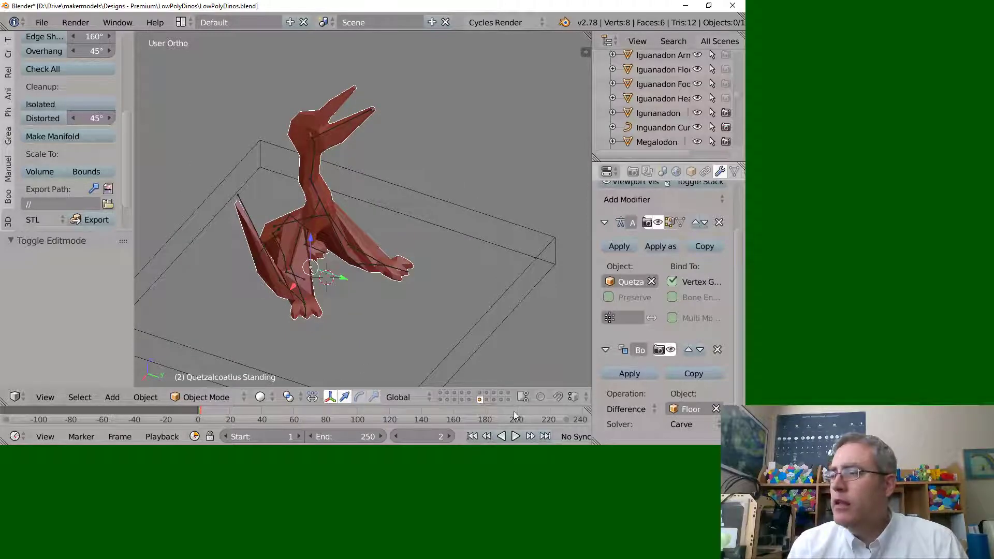
click(469, 399)
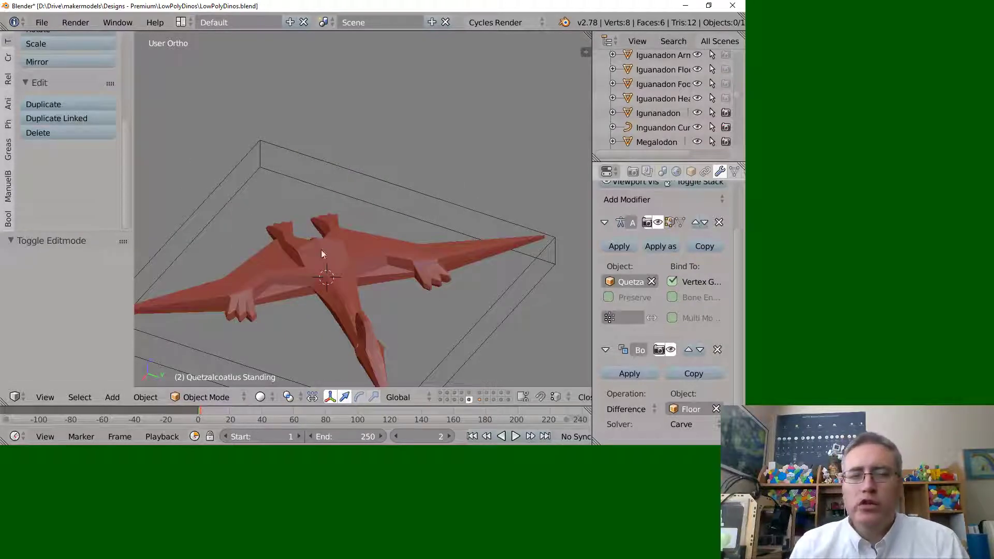
middle_drag(321, 249, 392, 264)
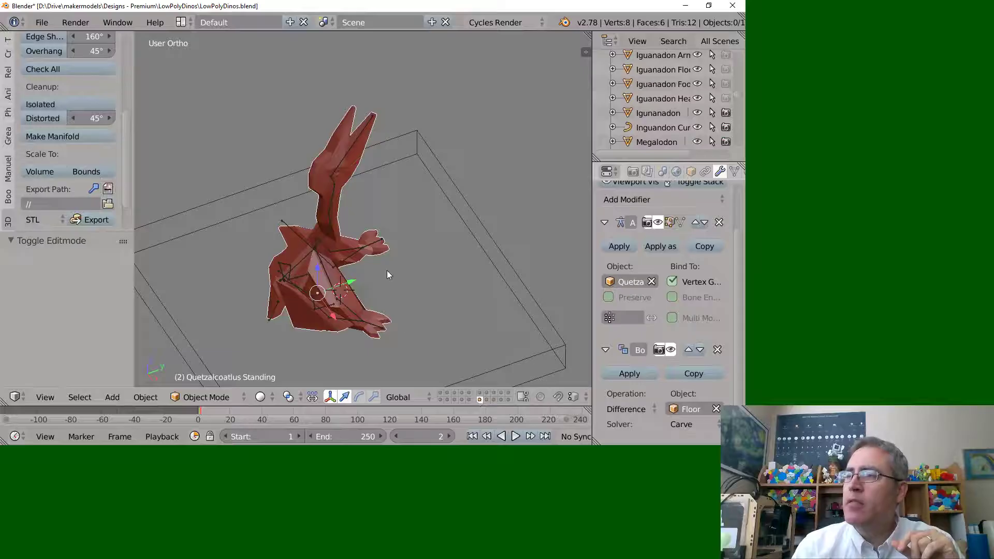
middle_drag(387, 270, 295, 249)
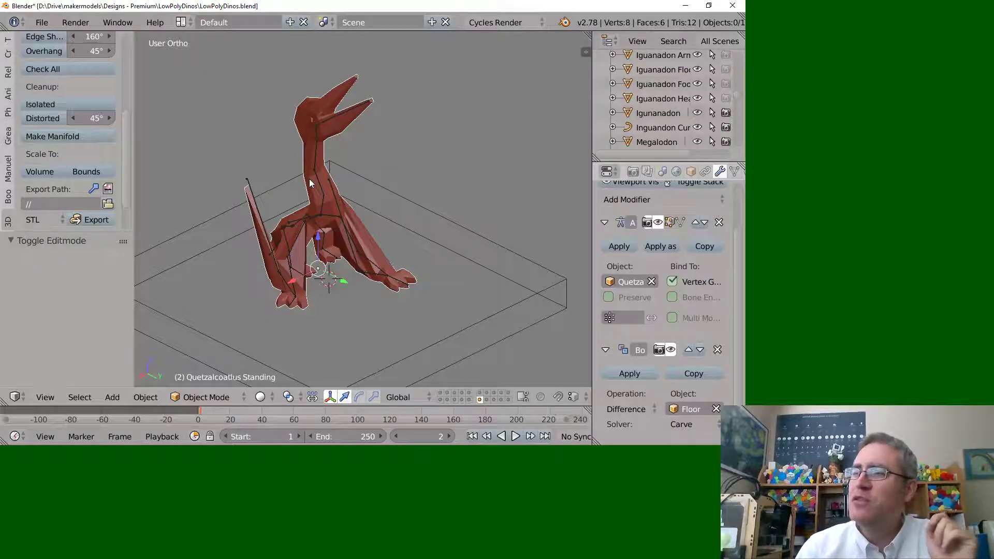
middle_drag(309, 181, 382, 210)
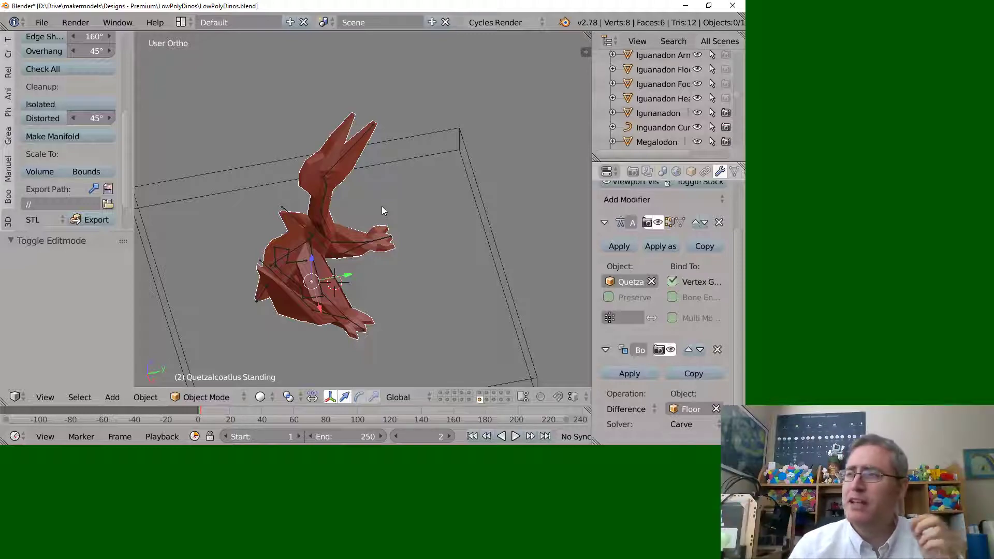
mouse_move(381, 206)
middle_down()
mouse_move(324, 207)
mouse_move(391, 180)
mouse_move(367, 194)
middle_up()
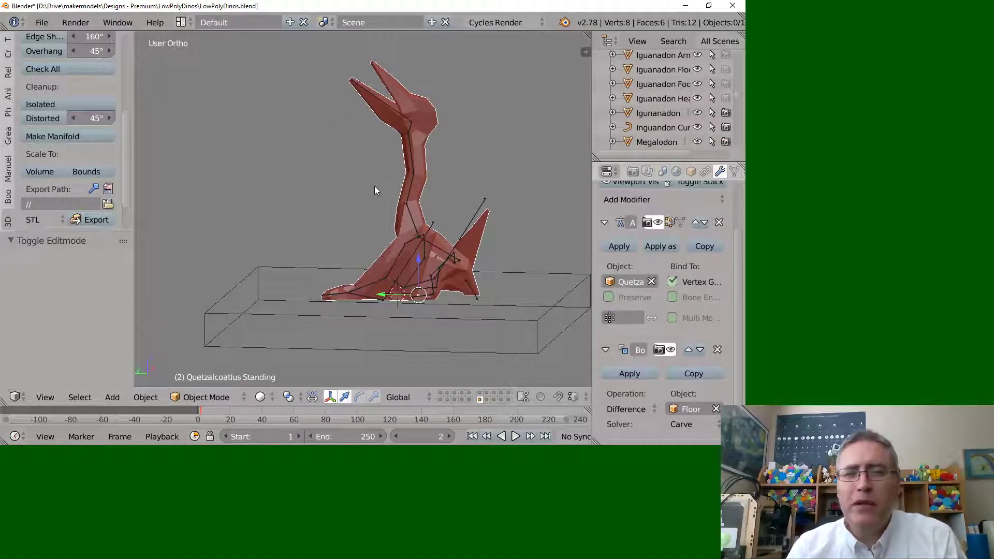